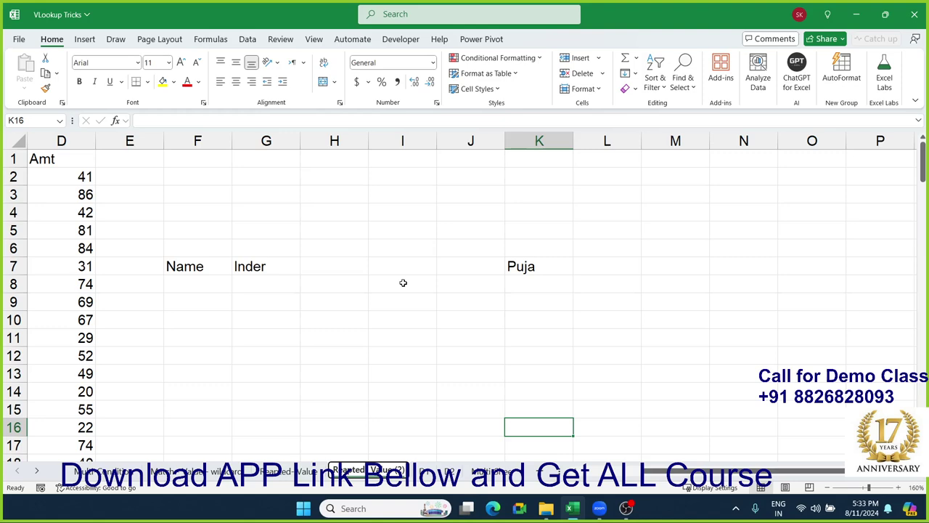
Look over the ID, Name and City columns around row 9.
{"action": "key", "text": "alt"}
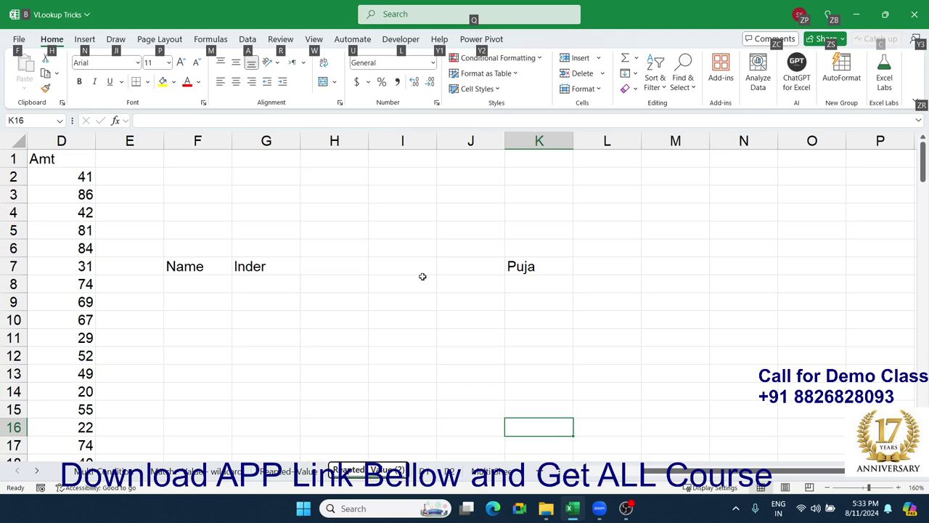
{"action": "left_click", "coordinate": [357, 296]}
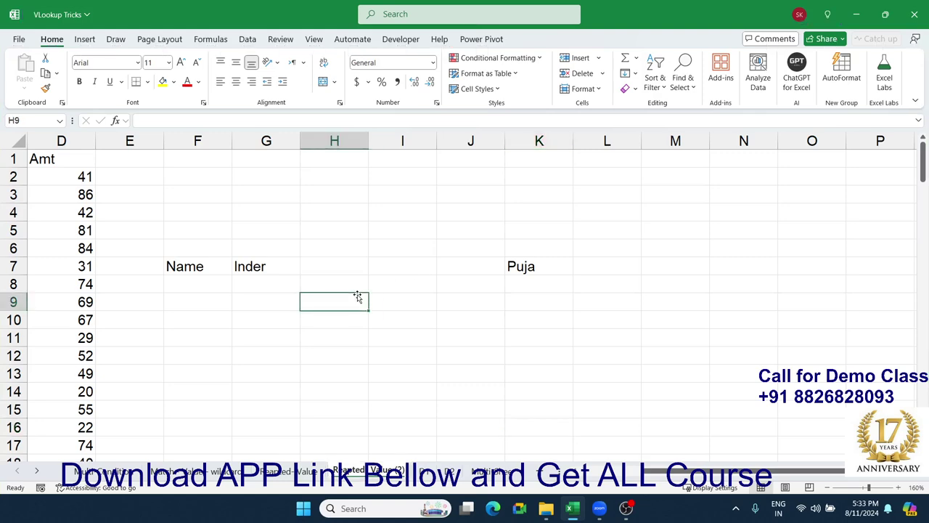
{"action": "key", "text": "Left"}
{"action": "key", "text": "Left"}
{"action": "key", "text": "Left"}
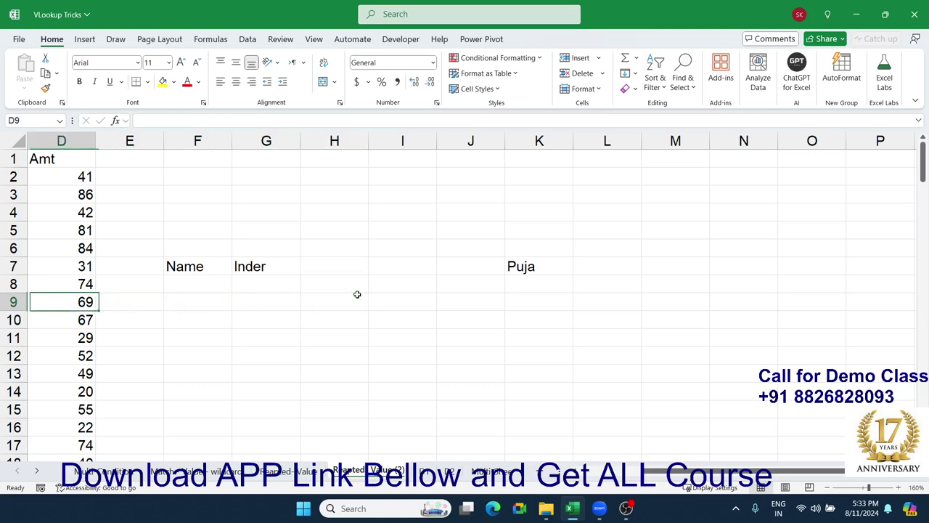
{"action": "key", "text": "Left"}
{"action": "key", "text": "Left"}
{"action": "key", "text": "Left"}
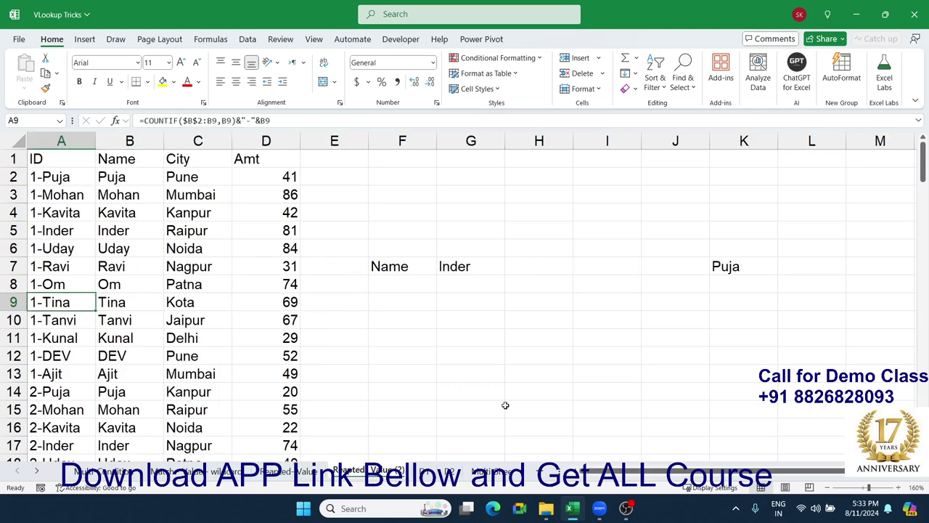
On the Repeated-Value sheet, inspect the names in B8:B16 and the FILTER formula in K11.
{"action": "left_click", "coordinate": [302, 472]}
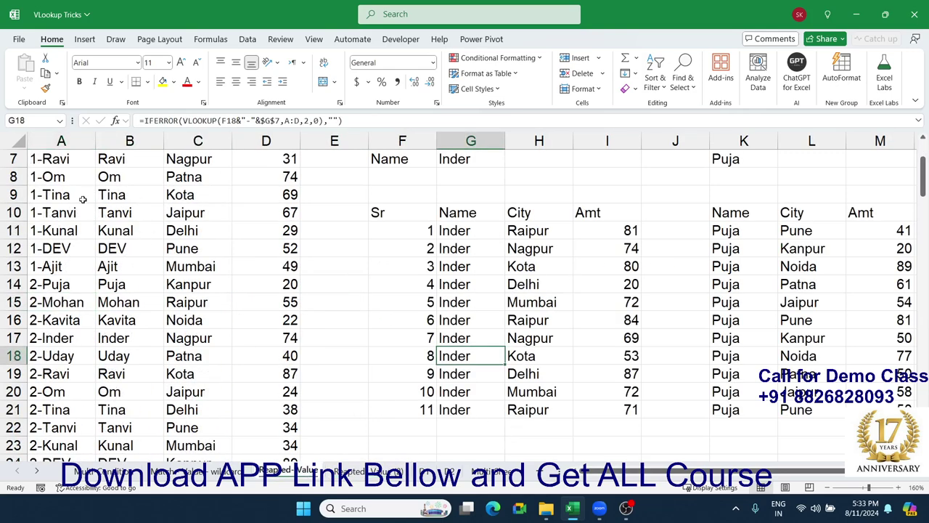
{"action": "left_click_drag", "start_coordinate": [109, 178], "coordinate": [149, 317]}
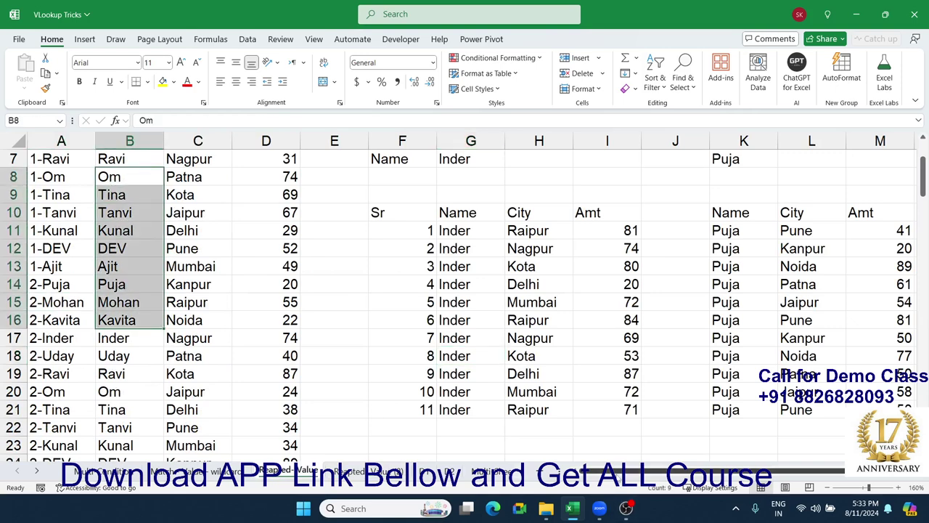
{"action": "scroll", "coordinate": [654, 464], "scroll_direction": "right", "scroll_amount": 1}
{"action": "left_click", "coordinate": [686, 231]}
{"action": "left_click_drag", "start_coordinate": [686, 230], "coordinate": [834, 409]}
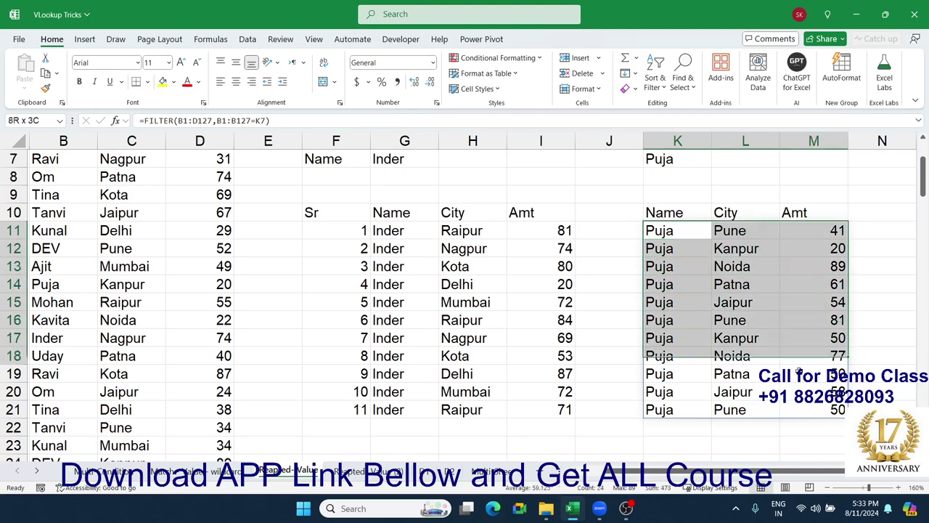
{"action": "left_click", "coordinate": [691, 230]}
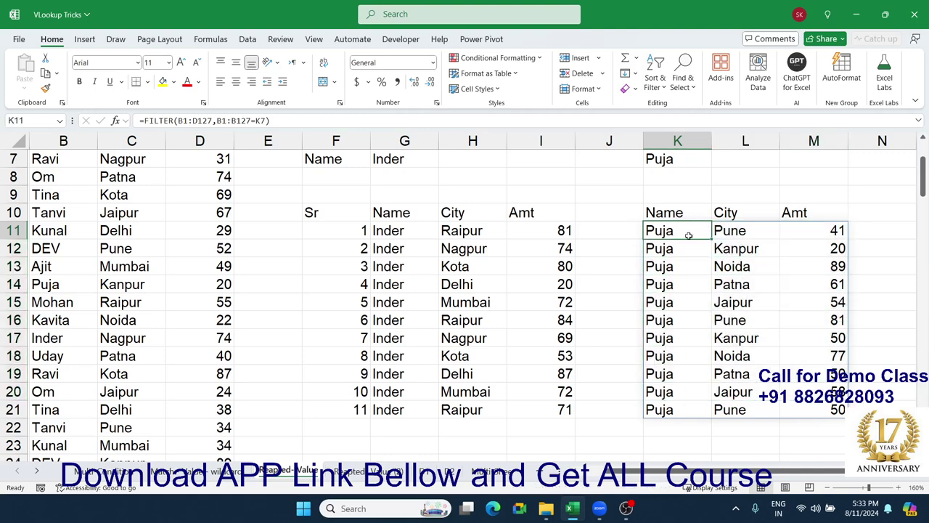
{"action": "double_click", "coordinate": [690, 230]}
{"action": "key", "text": "Escape"}
Inspect the serial-number and lookup formulas in F11:G13 without changing them.
{"action": "left_click", "coordinate": [329, 230]}
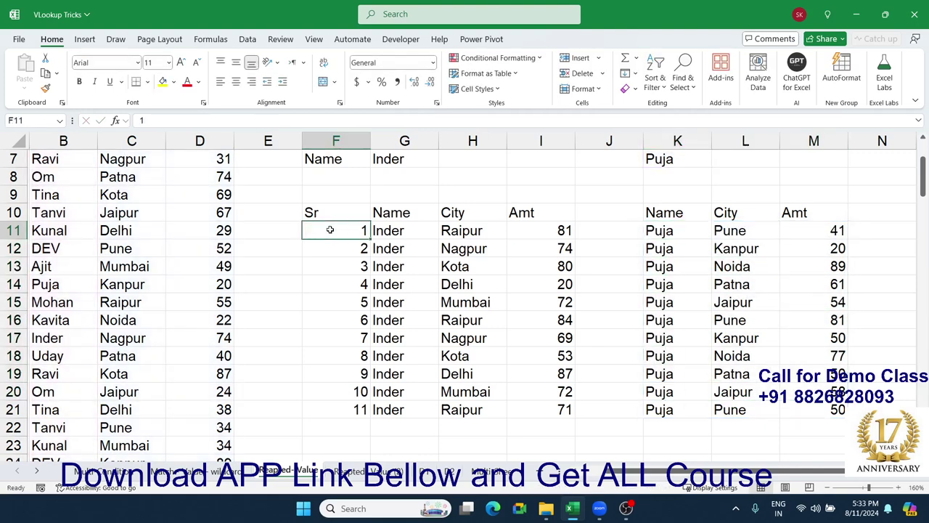
{"action": "left_click", "coordinate": [354, 250]}
{"action": "left_click", "coordinate": [379, 251]}
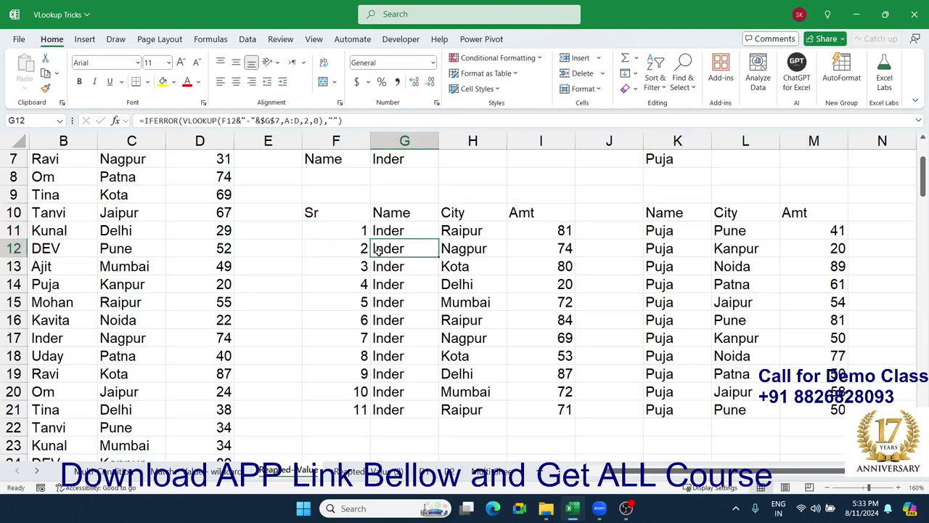
{"action": "double_click", "coordinate": [382, 253]}
{"action": "key", "text": "Escape"}
{"action": "double_click", "coordinate": [383, 269]}
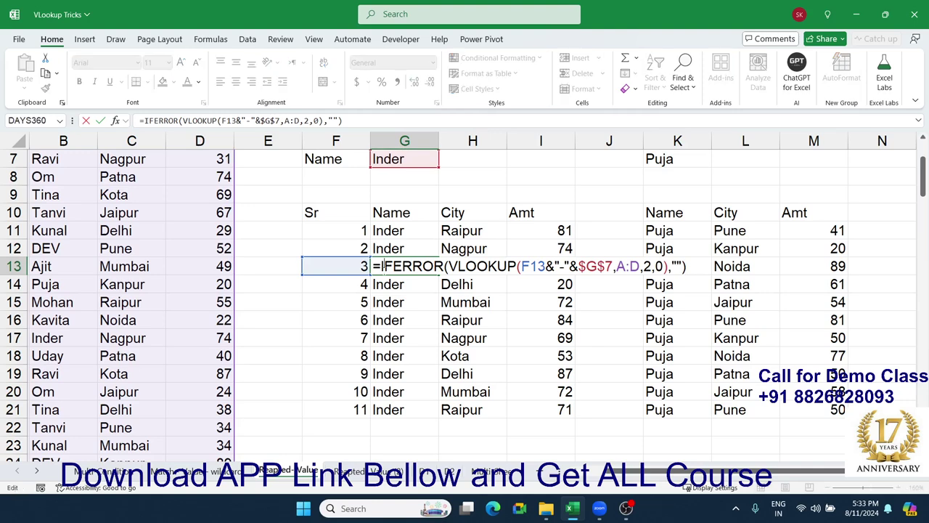
{"action": "key", "text": "Escape"}
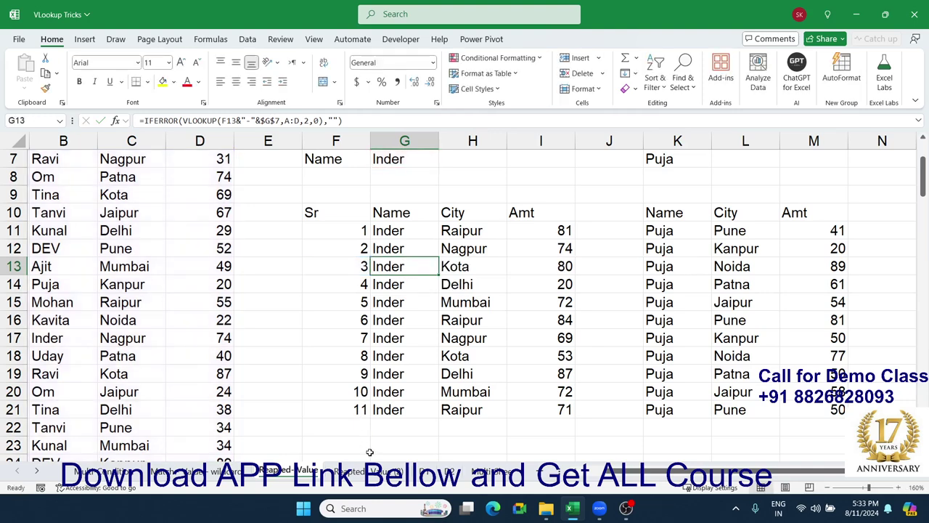
Back on Repeated Value (2), clear J7:K8 to remove the extra Puja in K7.
{"action": "left_click", "coordinate": [370, 471]}
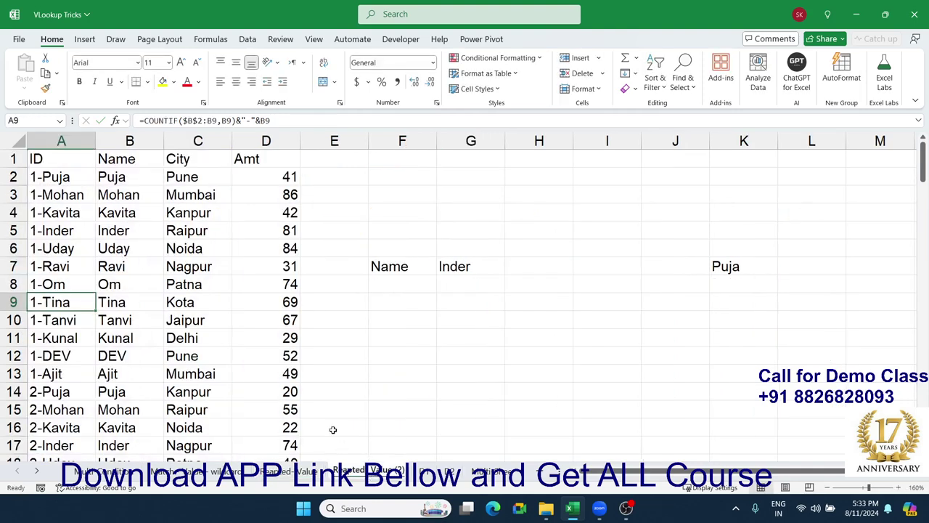
{"action": "left_click_drag", "start_coordinate": [699, 263], "coordinate": [724, 276]}
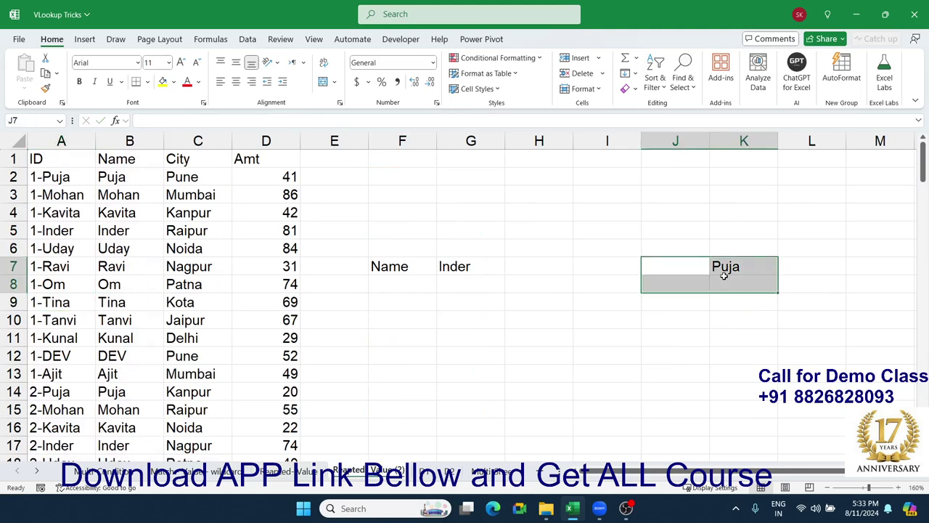
{"action": "key", "text": "Delete"}
Label G8 as City and G9 as Amt.
{"action": "left_click", "coordinate": [414, 269]}
{"action": "left_click", "coordinate": [458, 268]}
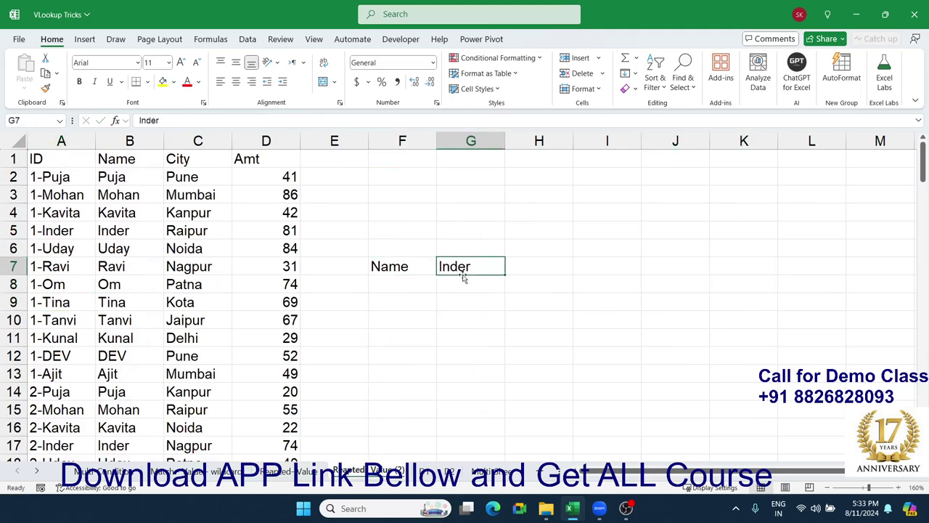
{"action": "left_click", "coordinate": [462, 281]}
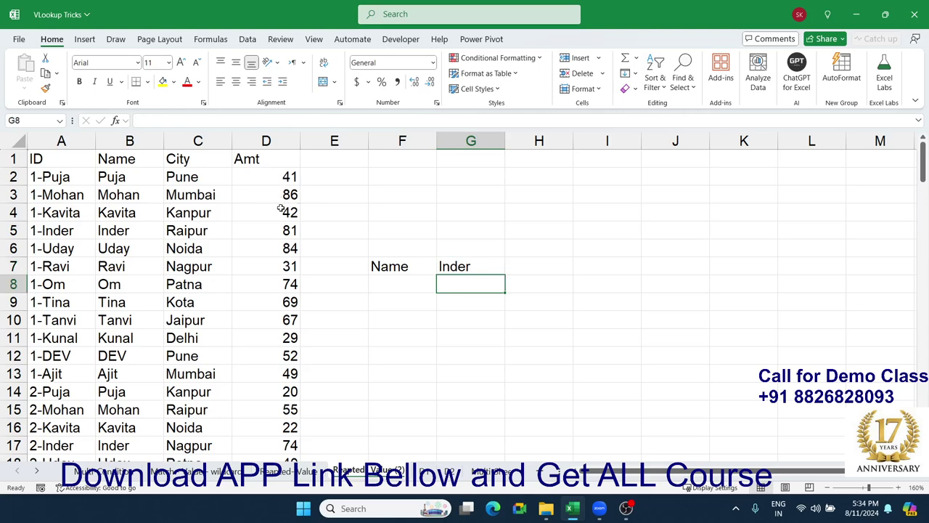
{"action": "left_click", "coordinate": [282, 210]}
{"action": "left_click", "coordinate": [190, 203]}
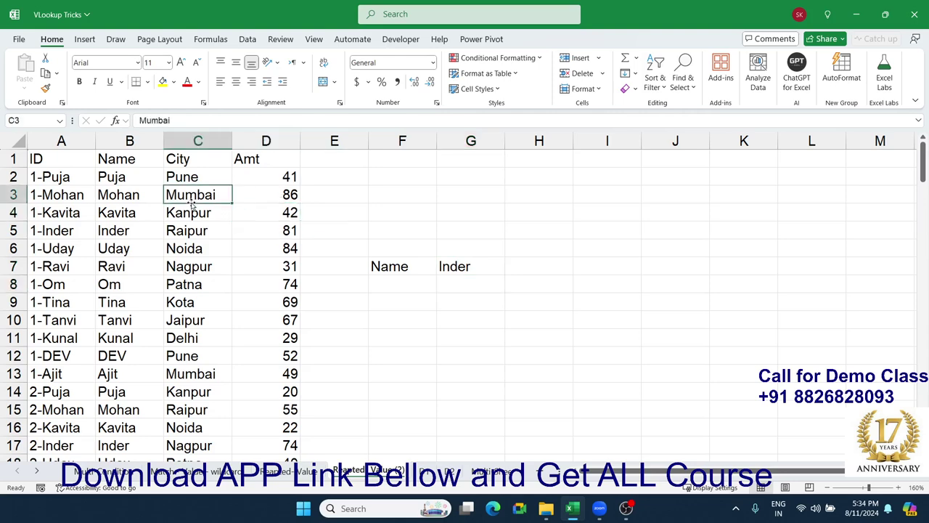
{"action": "left_click", "coordinate": [449, 288]}
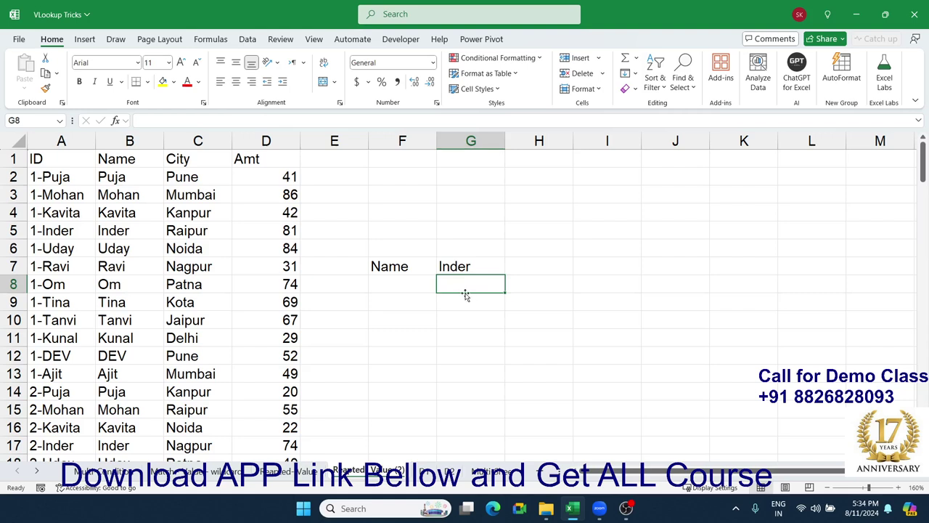
{"action": "type", "text": "City"}
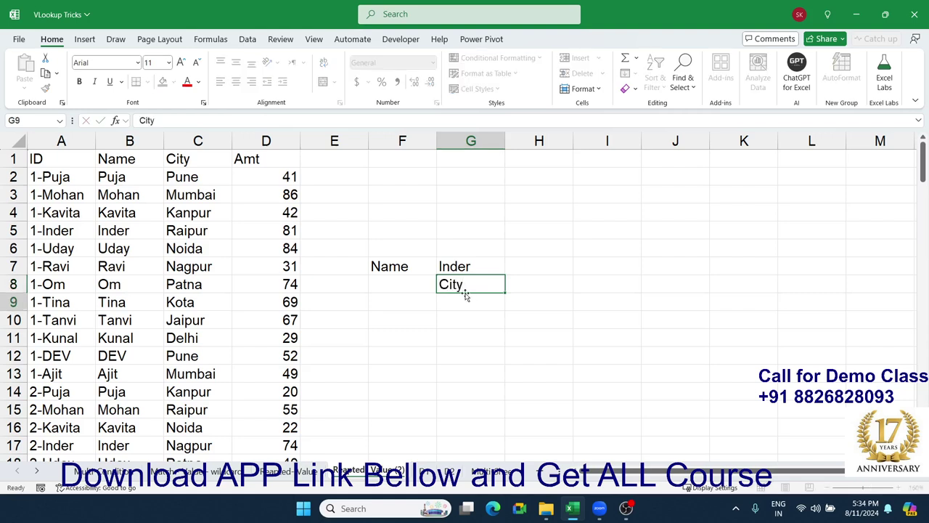
{"action": "key", "text": "Return"}
{"action": "type", "text": "Am"}
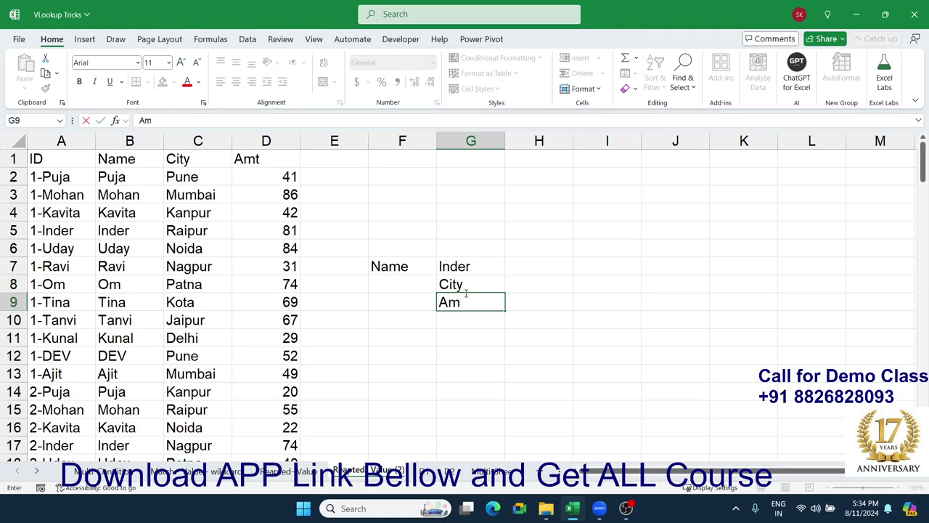
{"action": "type", "text": "t"}
{"action": "key", "text": "Up"}
Overwrite the chosen name in G7 with Puja.
{"action": "key", "text": "Right"}
{"action": "key", "text": "Left"}
{"action": "key", "text": "Up"}
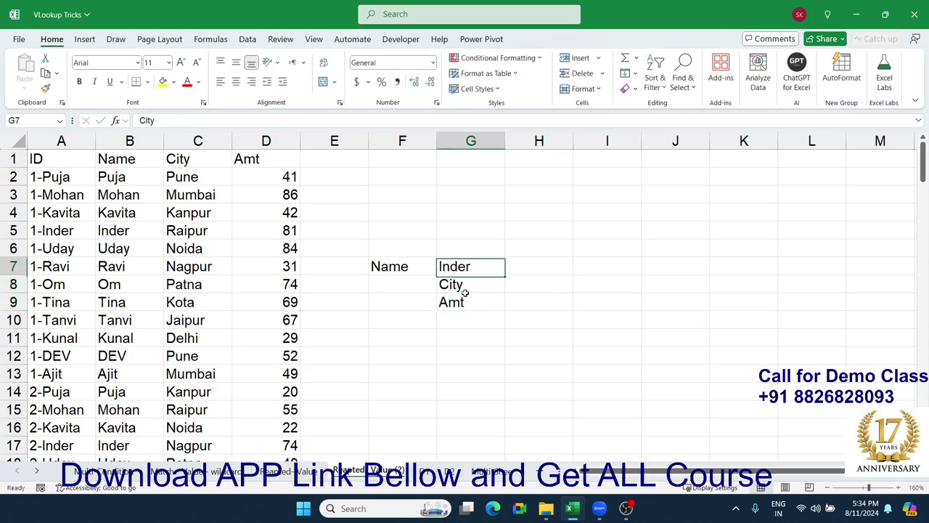
{"action": "type", "text": "Puja"}
{"action": "key", "text": "Return"}
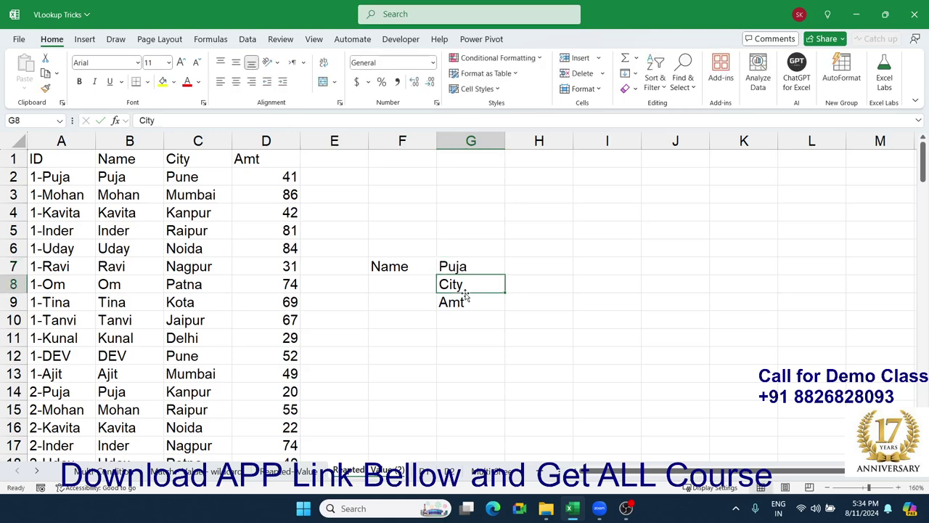
Start typing an amount list 41,20, into H9.
{"action": "key", "text": "Right"}
{"action": "key", "text": "Down"}
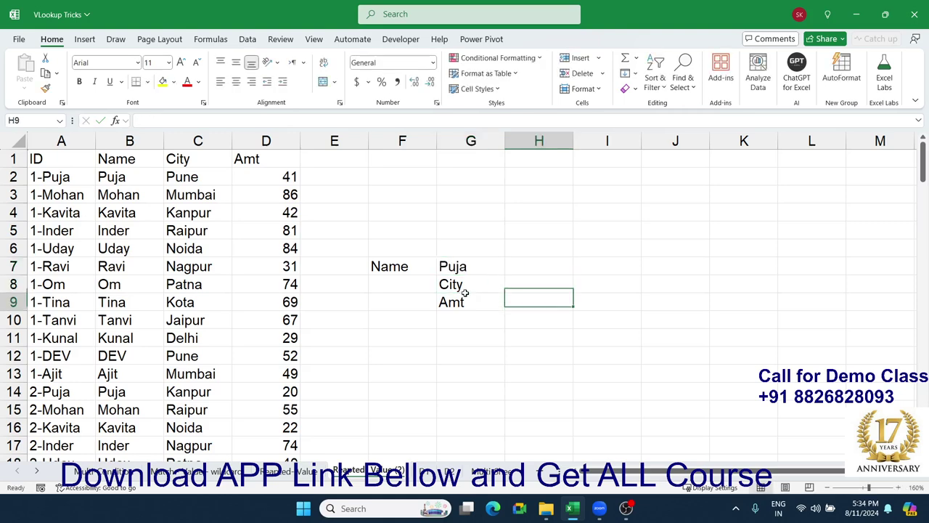
{"action": "type", "text": "41,"}
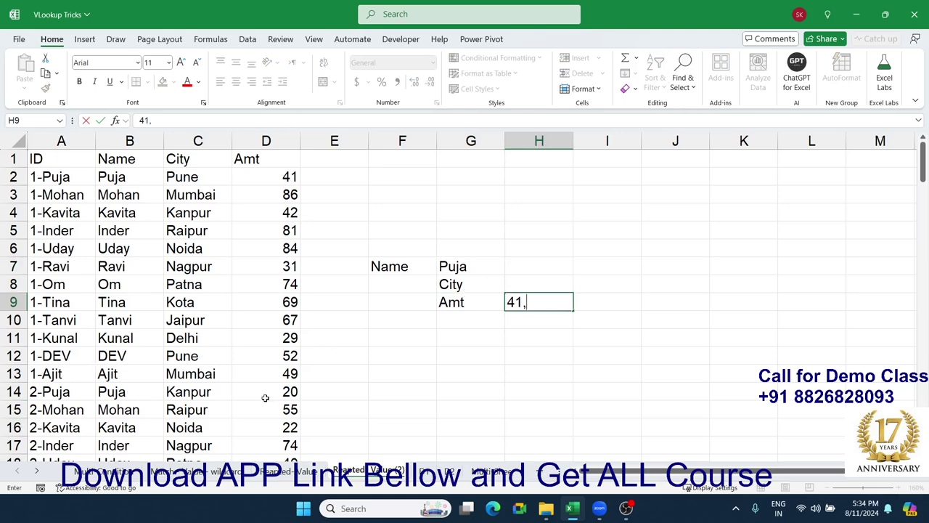
{"action": "type", "text": "20,"}
{"action": "scroll", "coordinate": [182, 432], "scroll_direction": "down", "scroll_amount": 2}
{"action": "scroll", "coordinate": [183, 434], "scroll_direction": "up", "scroll_amount": 2}
Discard the unfinished 41,20, entry in H9.
{"action": "key", "text": "Escape"}
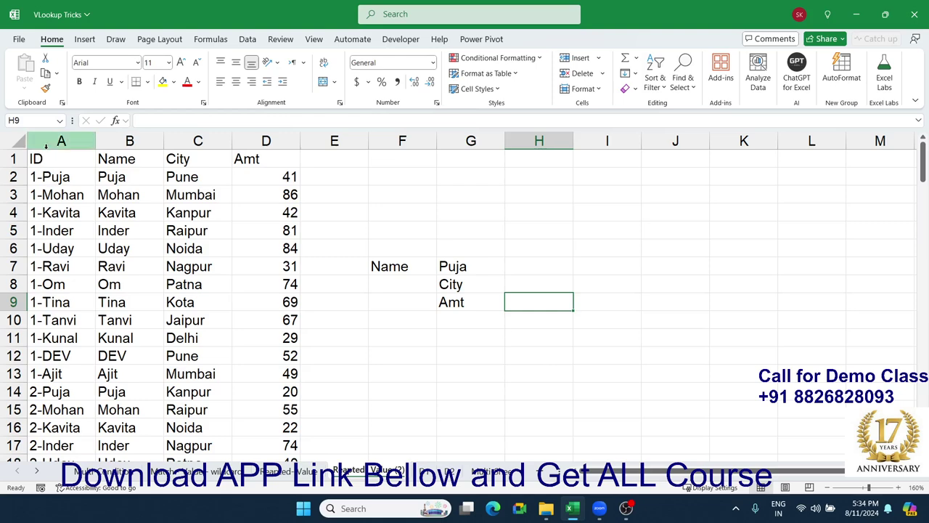
{"action": "left_click", "coordinate": [45, 145]}
{"action": "key", "text": "ctrl+minus"}
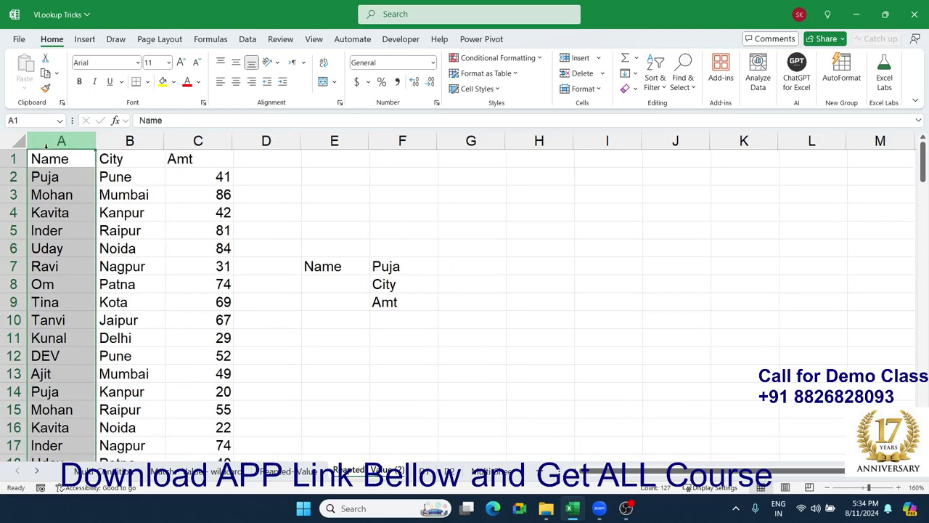
{"action": "left_click", "coordinate": [475, 287]}
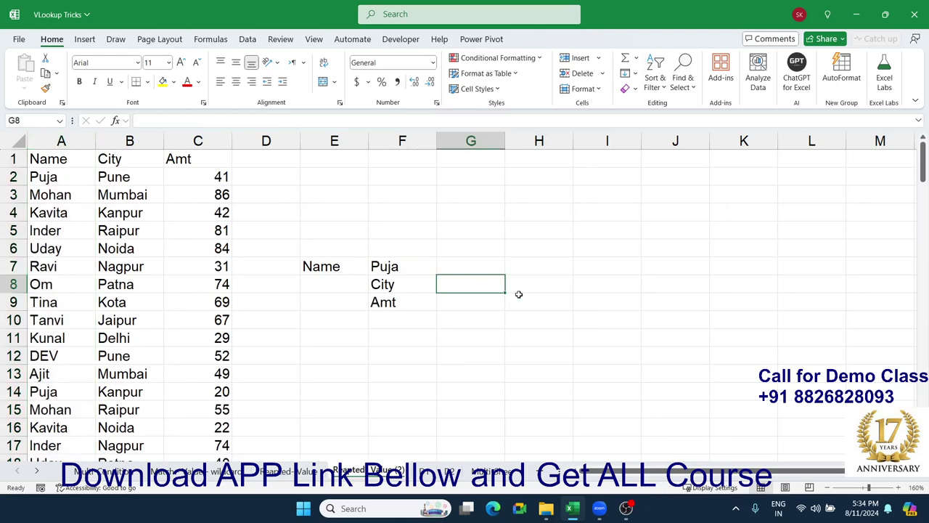
{"action": "type", "text": "=t"}
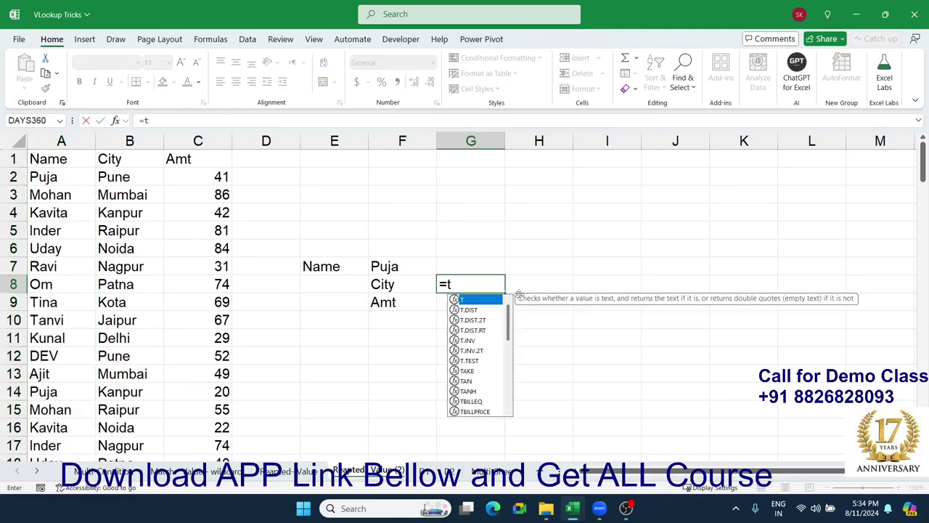
{"action": "type", "text": "e"}
{"action": "key", "text": "Down"}
{"action": "key", "text": "Down"}
{"action": "key", "text": "Down"}
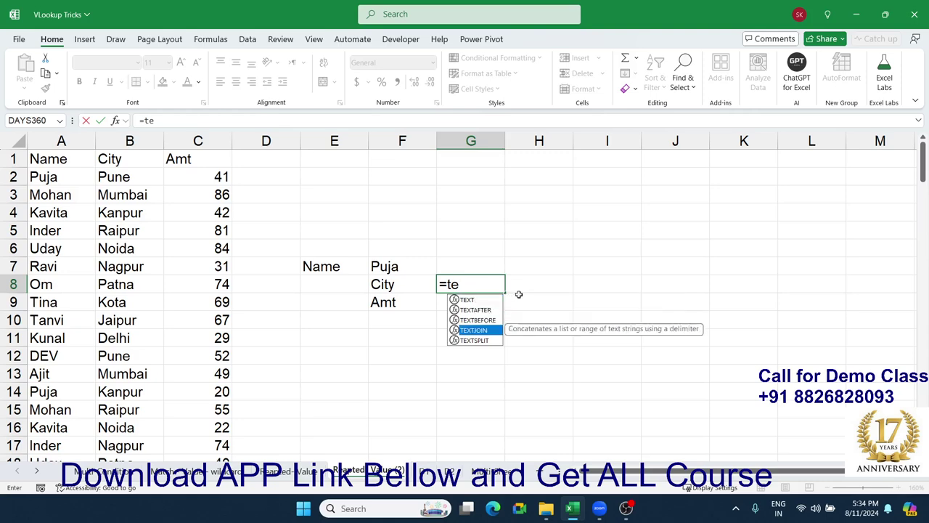
{"action": "key", "text": "Tab"}
{"action": "key", "text": "Escape"}
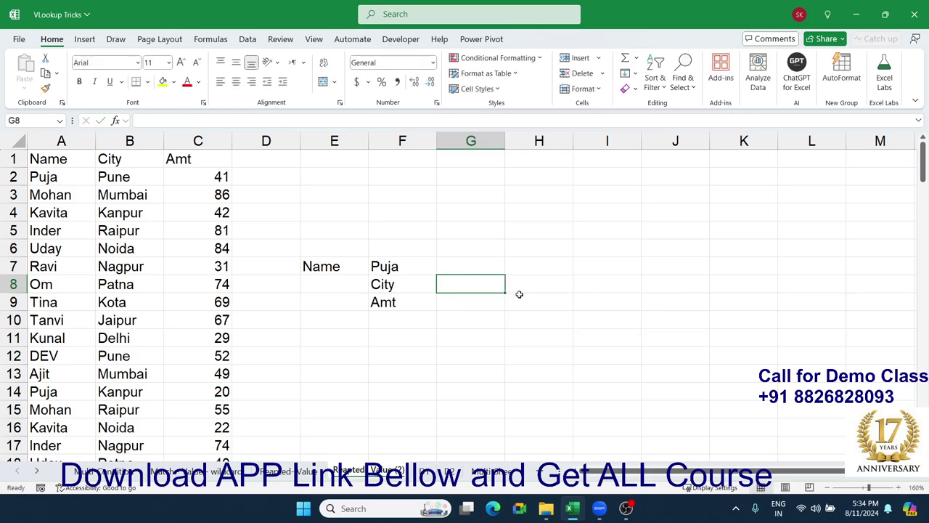
{"action": "scroll", "coordinate": [466, 342], "scroll_direction": "down", "scroll_amount": 4}
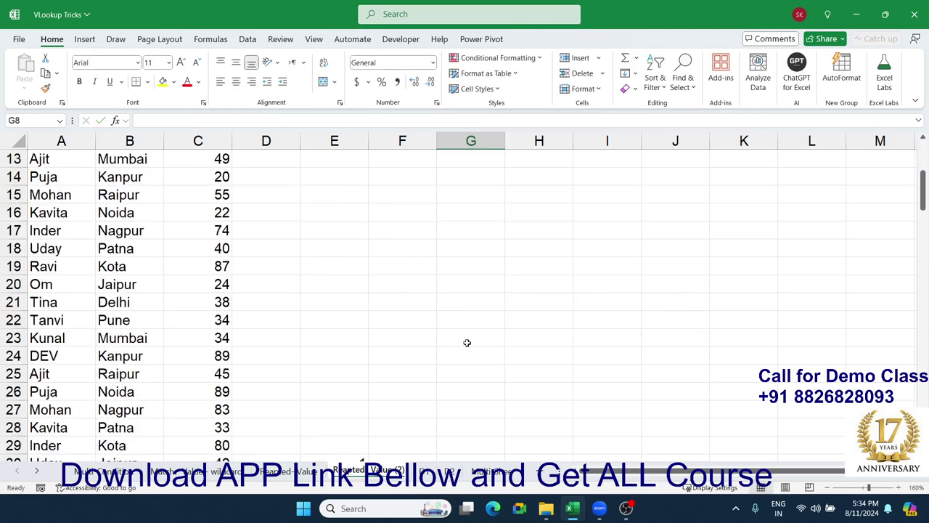
Enter Puja in E19 and fill the name series down through E25.
{"action": "left_click", "coordinate": [330, 262]}
{"action": "type", "text": "Puja"}
{"action": "key", "text": "Return"}
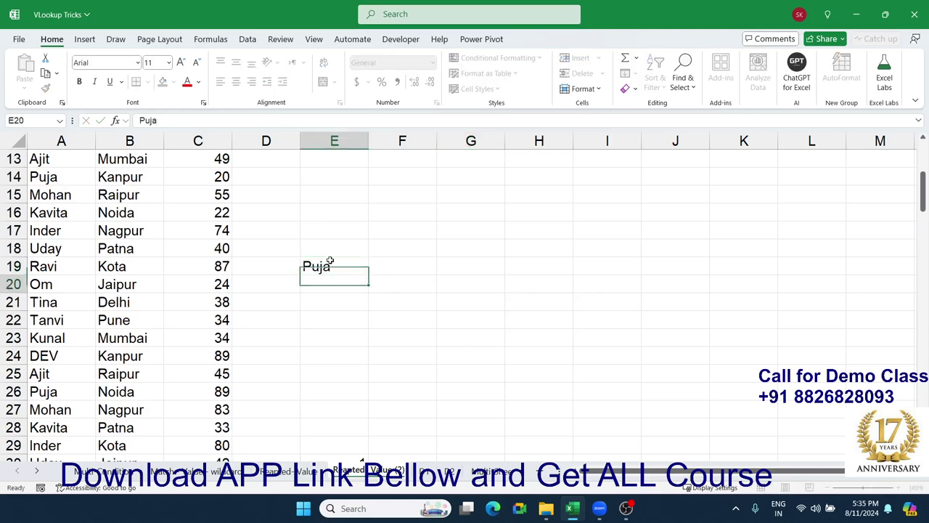
{"action": "left_click", "coordinate": [331, 261]}
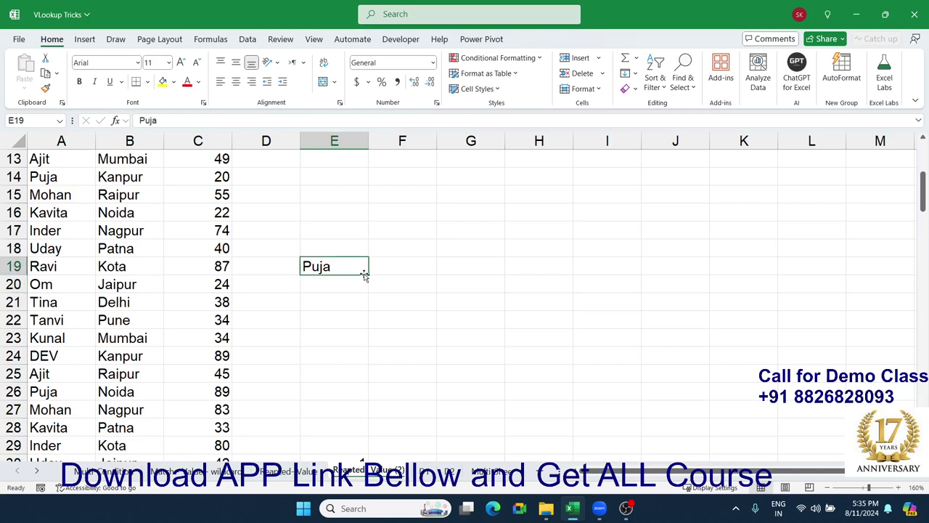
{"action": "left_click_drag", "start_coordinate": [368, 274], "coordinate": [364, 383]}
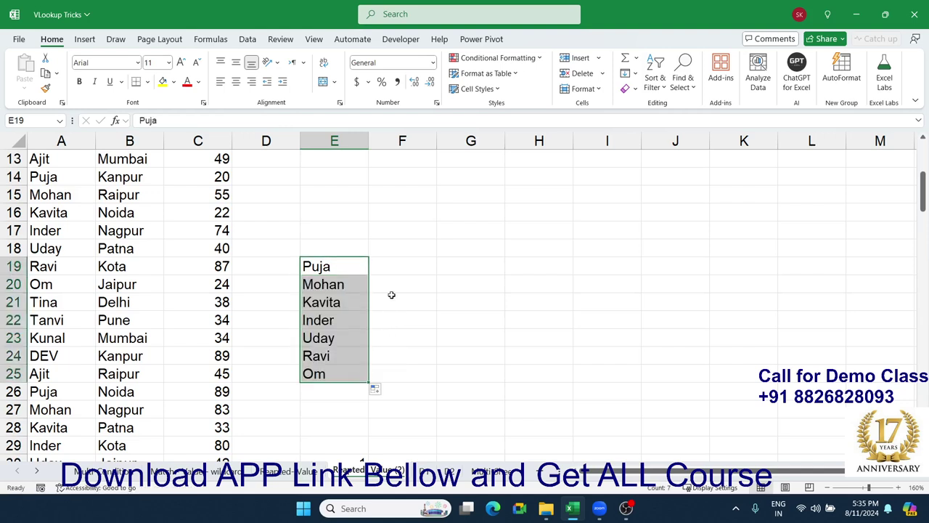
In F19, enter =CONCATENATE(E19,",",E20,",",E21) to show Puja,Mohan,Kavita.
{"action": "left_click", "coordinate": [429, 265]}
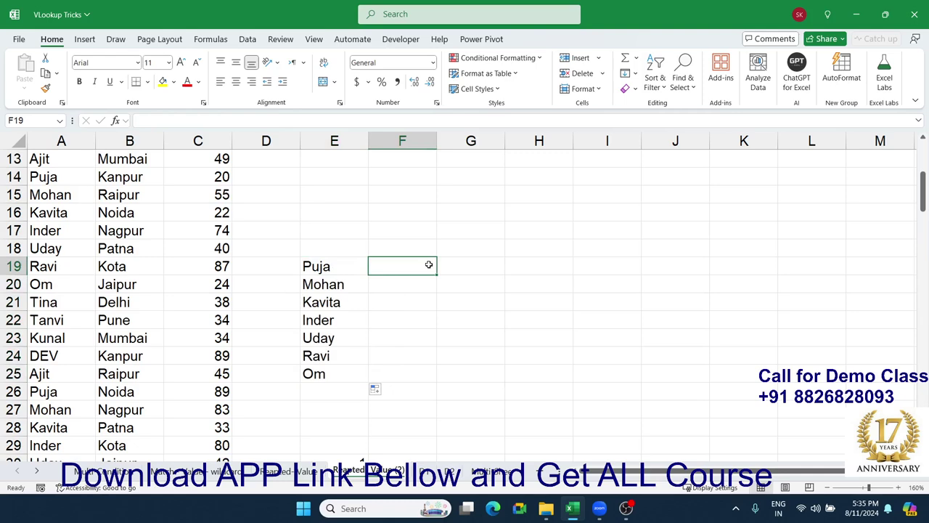
{"action": "type", "text": "="}
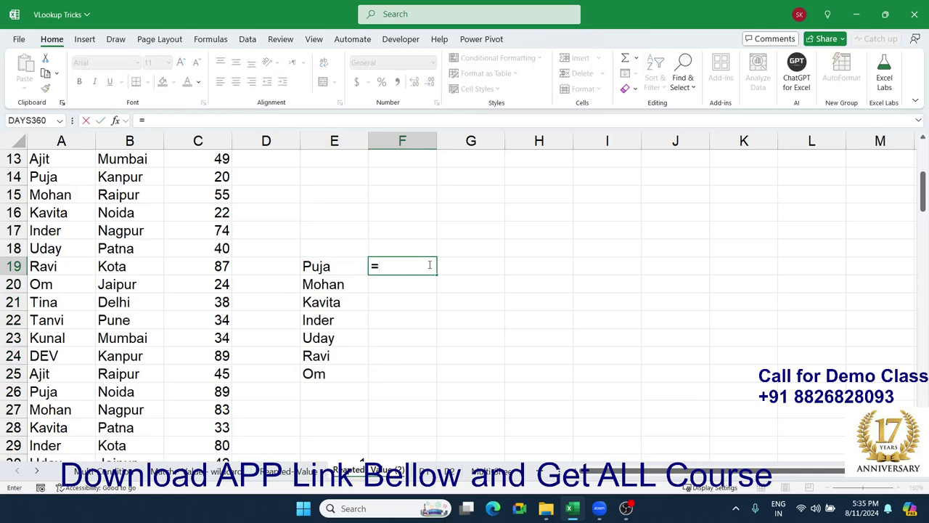
{"action": "type", "text": "con"}
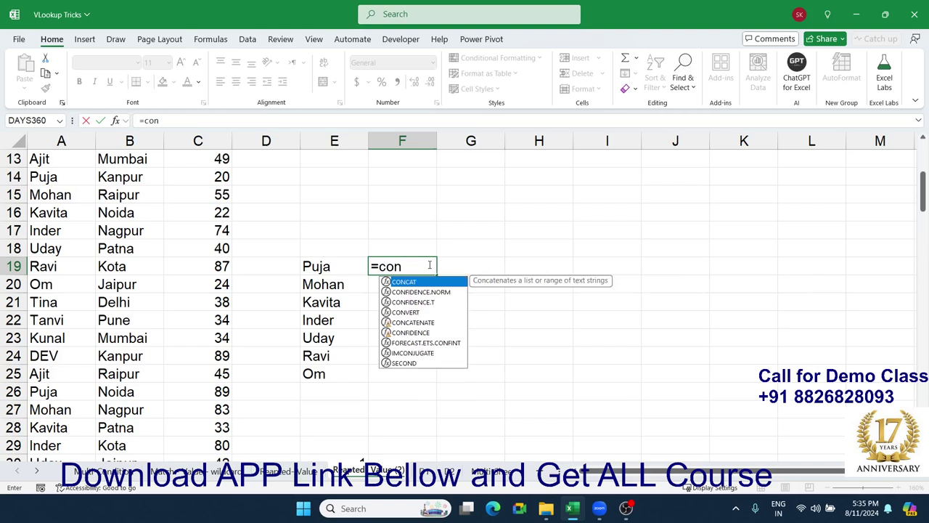
{"action": "key", "text": "Down"}
{"action": "key", "text": "Down"}
{"action": "key", "text": "Down"}
{"action": "key", "text": "Down"}
{"action": "key", "text": "Tab"}
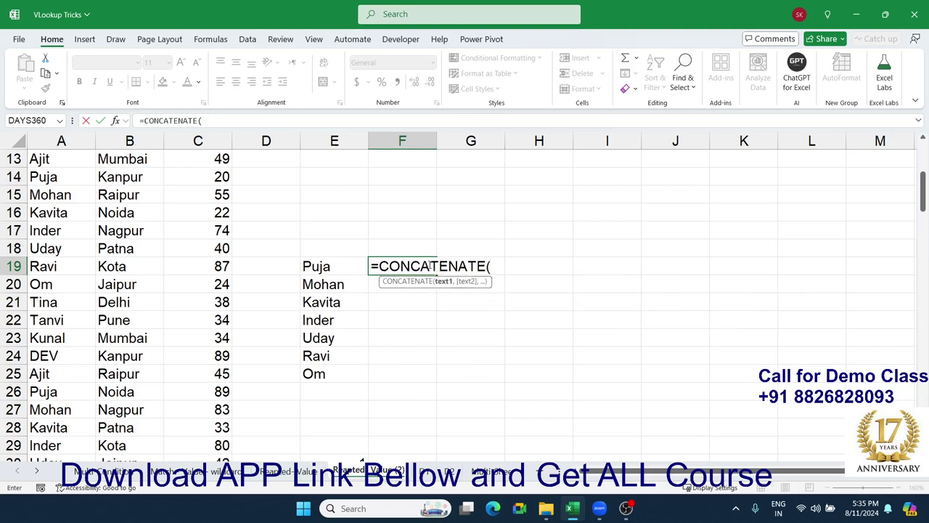
{"action": "left_click", "coordinate": [340, 268]}
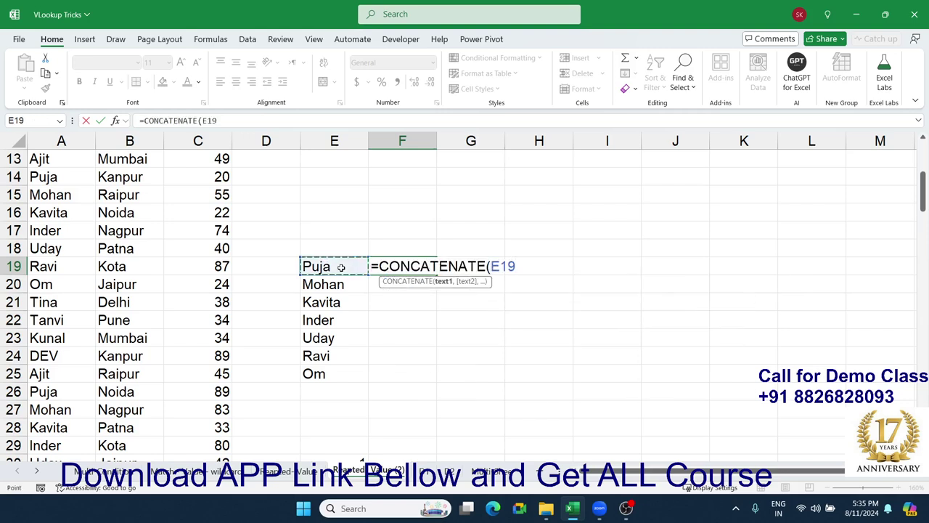
{"action": "type", "text": ",\",\""}
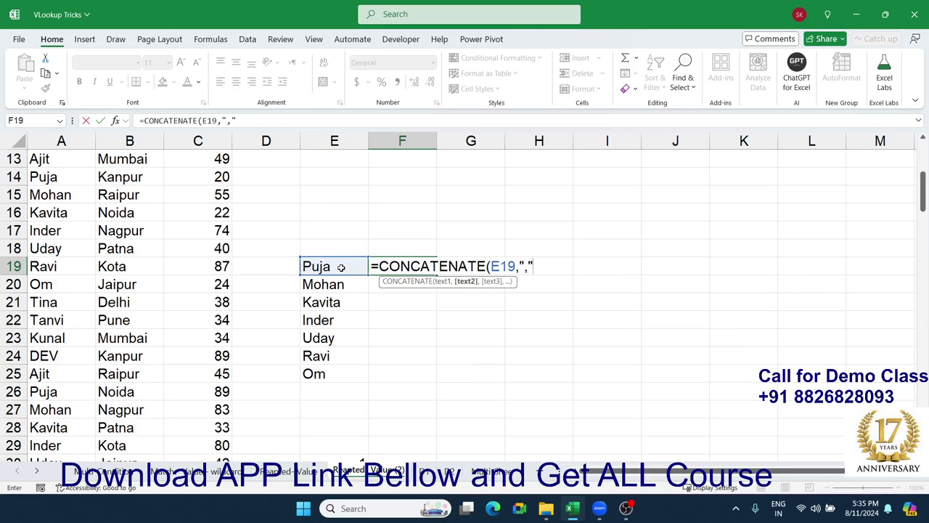
{"action": "type", "text": ","}
{"action": "left_click", "coordinate": [331, 287]}
{"action": "type", "text": ","}
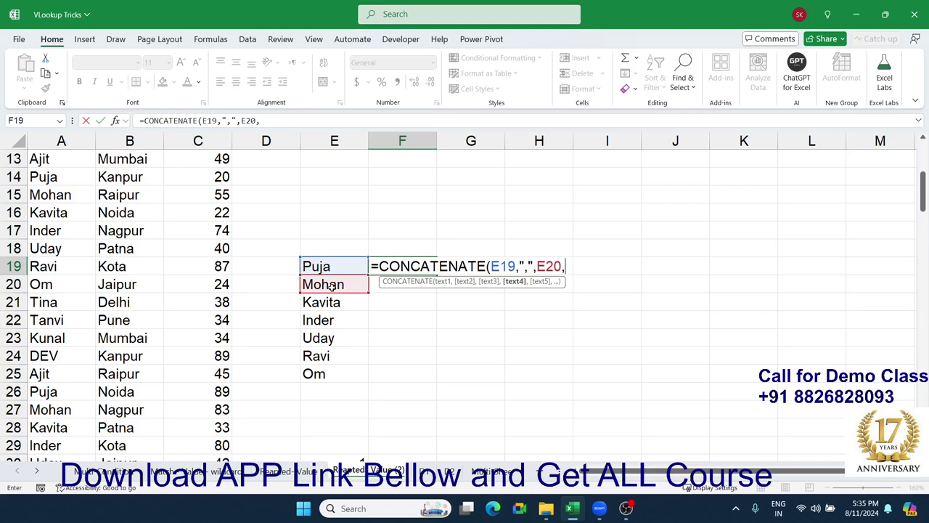
{"action": "type", "text": "\",\""}
{"action": "type", "text": ","}
{"action": "left_click", "coordinate": [328, 307]}
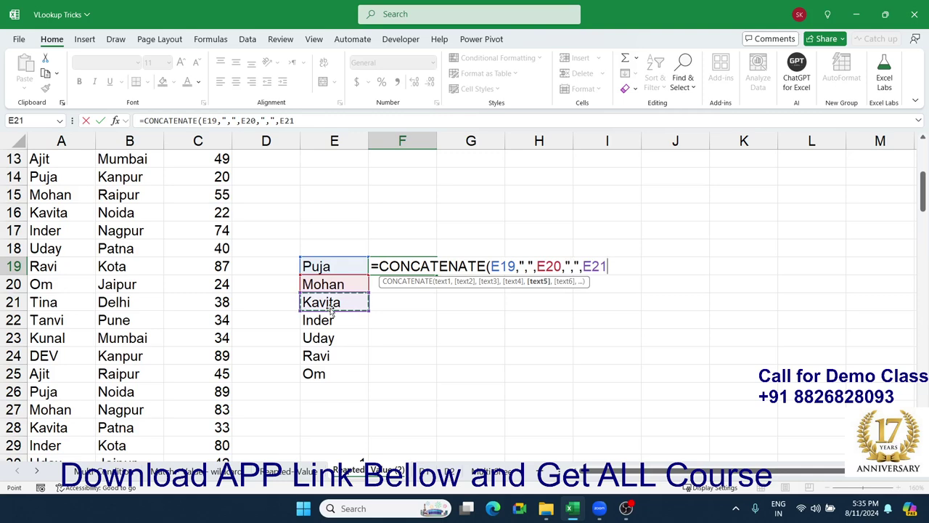
{"action": "key", "text": "Return"}
{"action": "key", "text": "Left"}
{"action": "key", "text": "Left"}
{"action": "key", "text": "Left"}
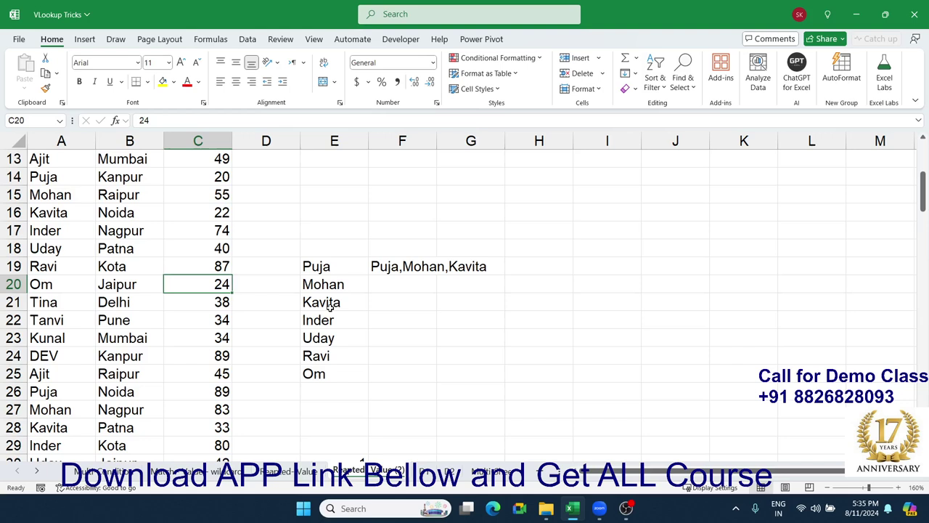
{"action": "key", "text": "Left"}
{"action": "key", "text": "Right"}
{"action": "key", "text": "Right"}
{"action": "key", "text": "Right"}
{"action": "key", "text": "Right"}
{"action": "key", "text": "Left"}
{"action": "key", "text": "Up"}
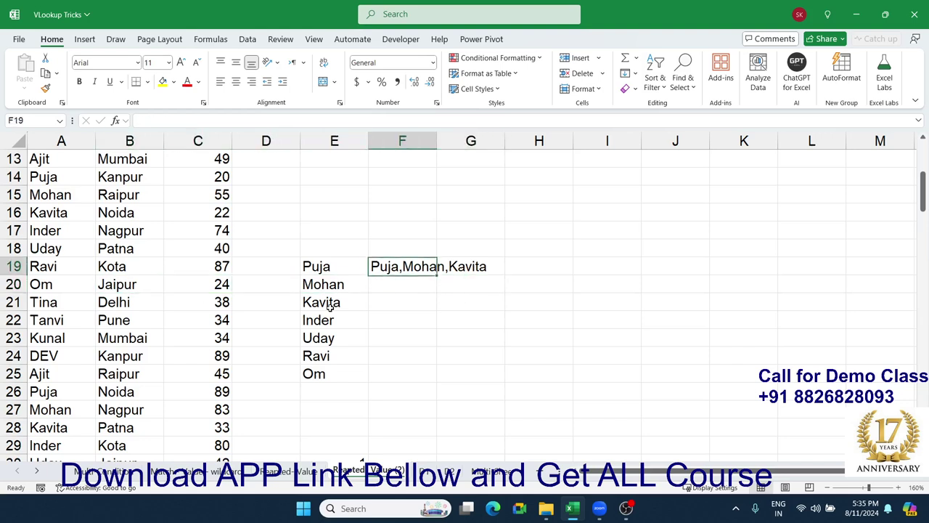
Replace F19's formula with =TEXTJOIN(",",TRUE,E19:E25), joining all seven names.
{"action": "key", "text": "Delete"}
{"action": "type", "text": "="}
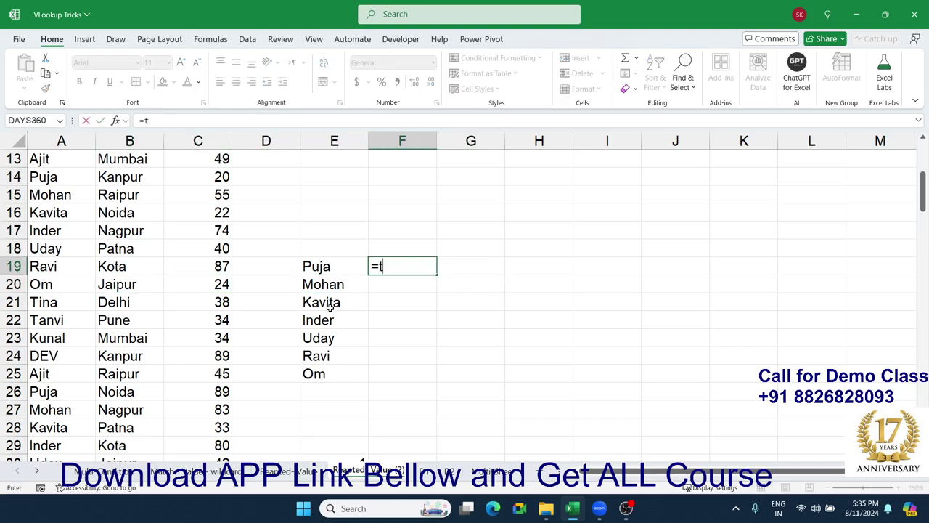
{"action": "type", "text": "te"}
{"action": "key", "text": "Down"}
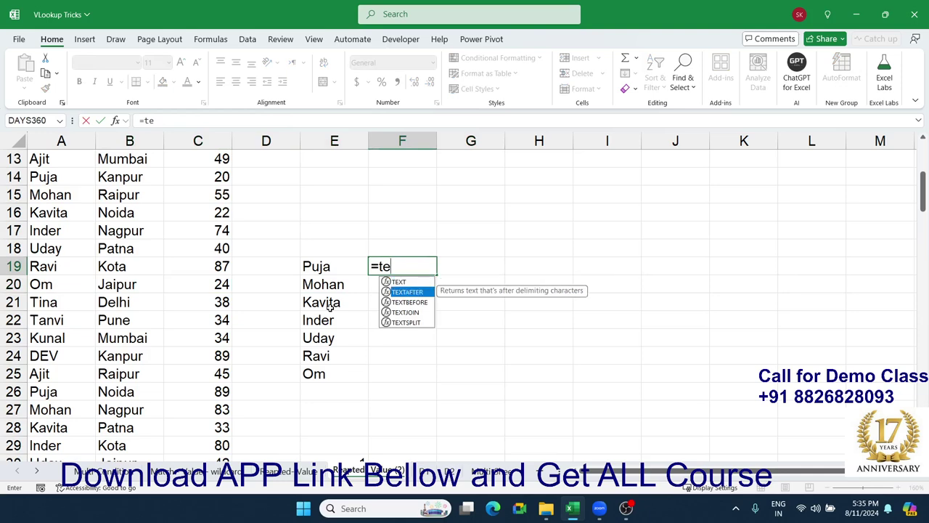
{"action": "key", "text": "Down"}
{"action": "key", "text": "Down"}
{"action": "key", "text": "Tab"}
{"action": "key", "text": "Left"}
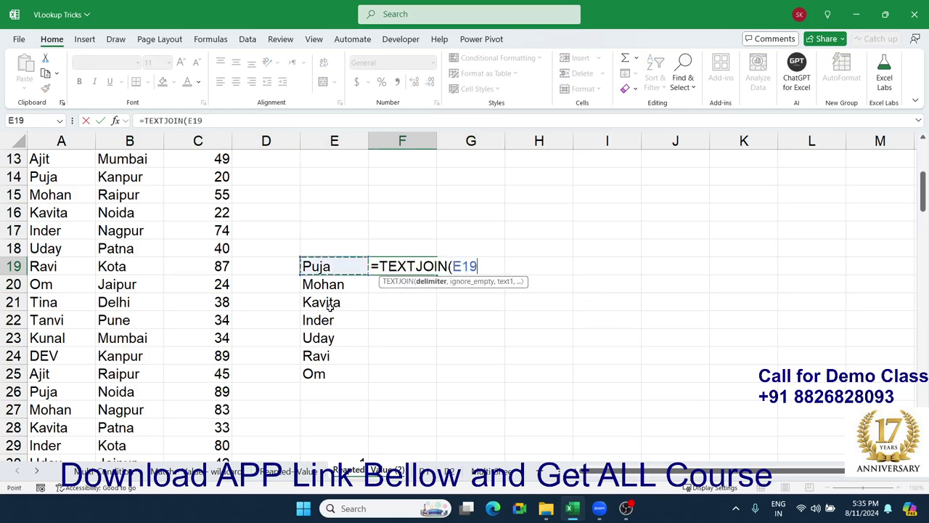
{"action": "key", "text": "BackSpace"}
{"action": "key", "text": "BackSpace"}
{"action": "key", "text": "Escape"}
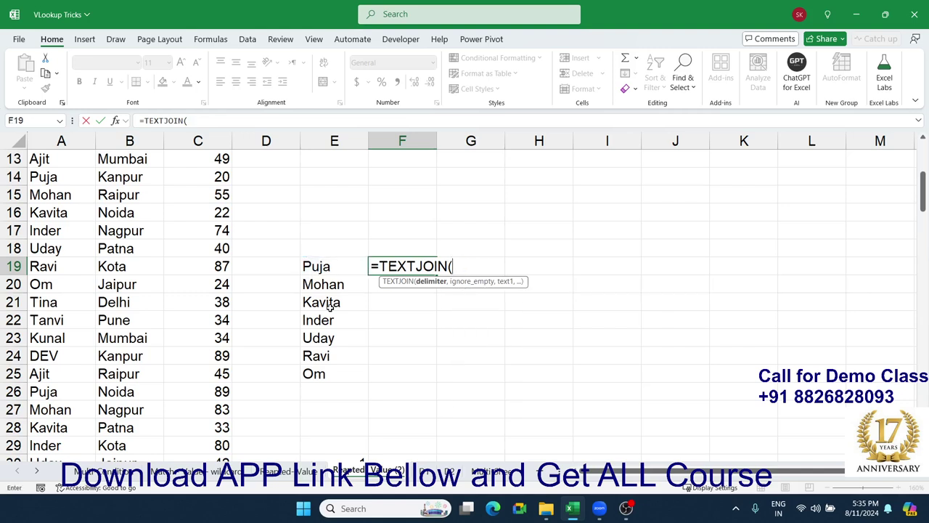
{"action": "type", "text": "\","}
{"action": "type", "text": "\""}
{"action": "type", "text": ","}
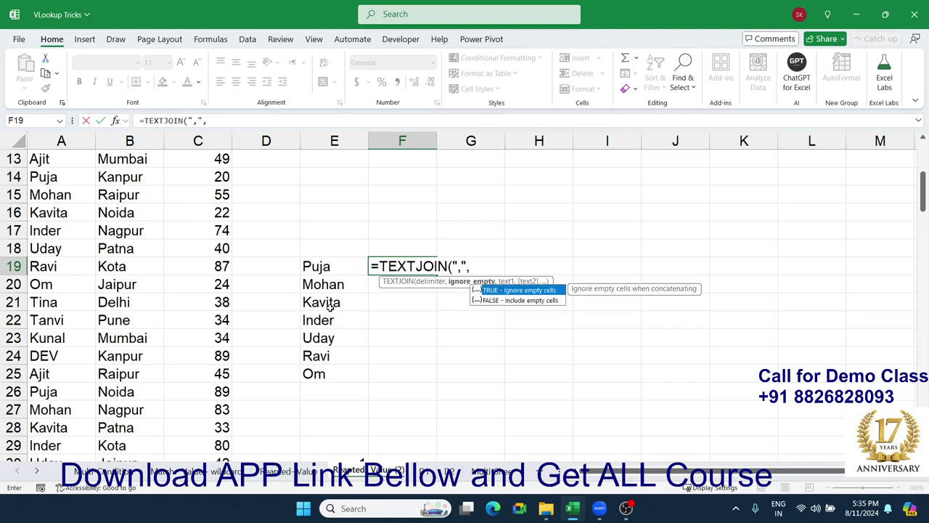
{"action": "key", "text": "Tab"}
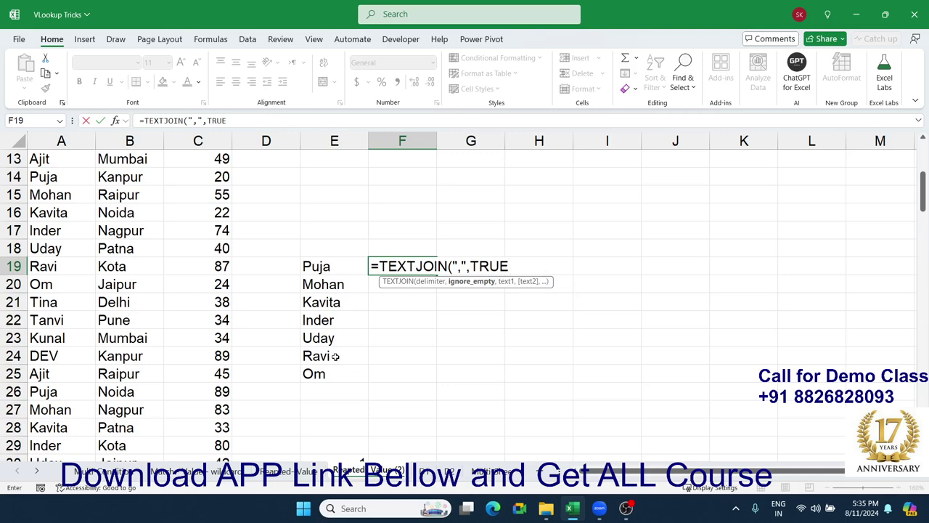
{"action": "type", "text": ","}
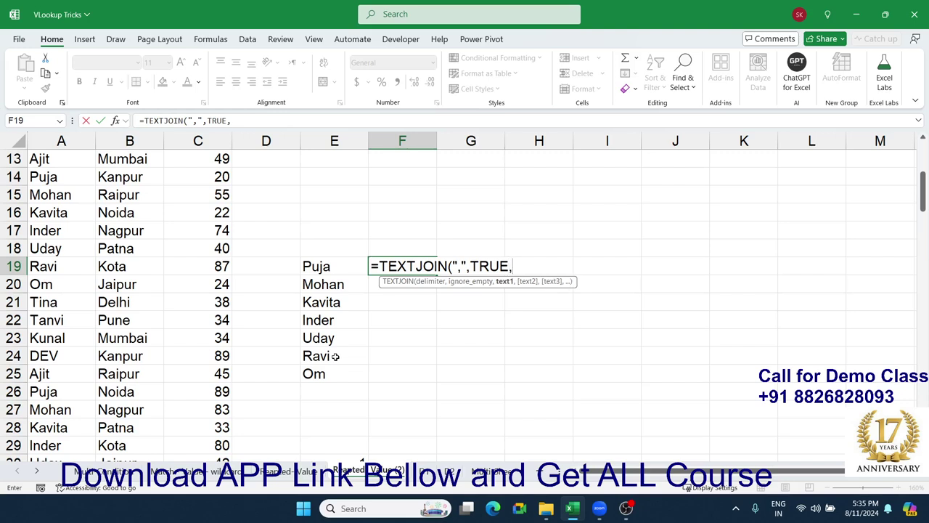
{"action": "left_click_drag", "start_coordinate": [329, 268], "coordinate": [327, 370]}
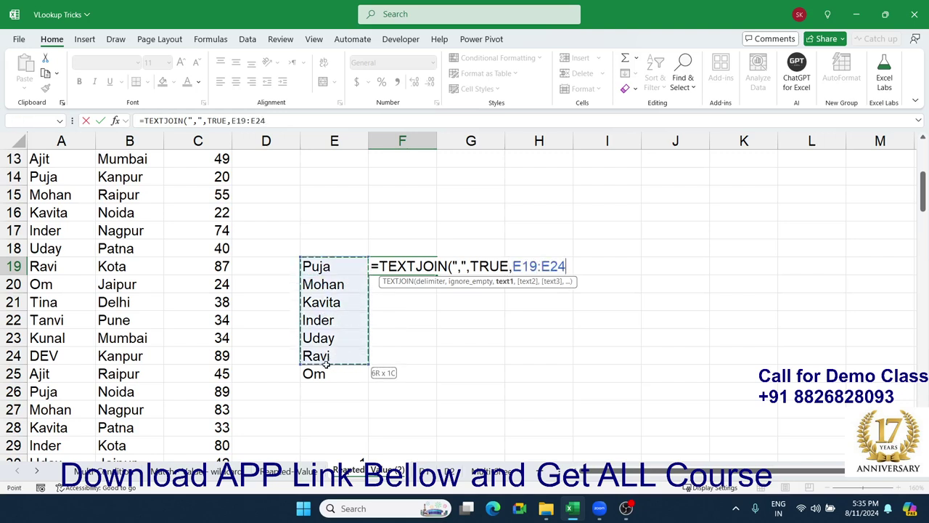
{"action": "key", "text": "Return"}
{"action": "key", "text": "Up"}
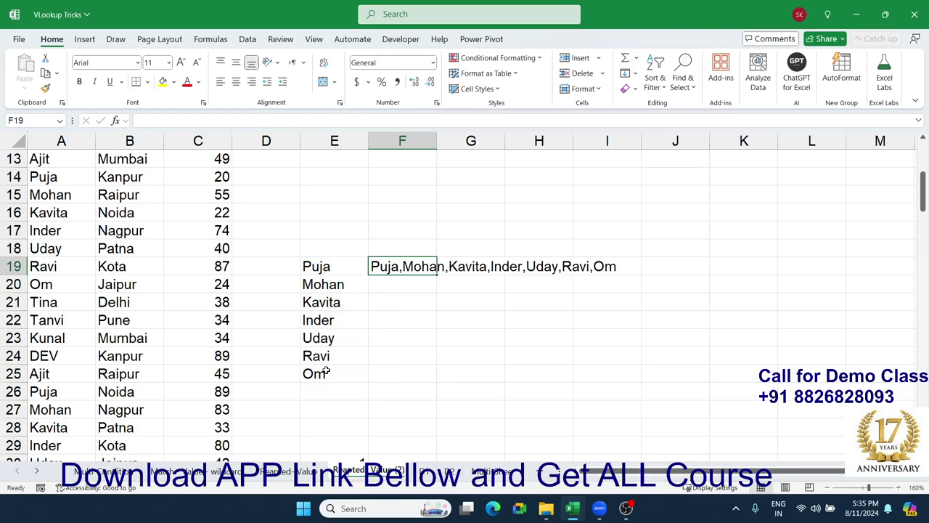
{"action": "key", "text": "Up"}
{"action": "key", "text": "Up"}
{"action": "key", "text": "Up"}
{"action": "key", "text": "Up"}
{"action": "key", "text": "Up"}
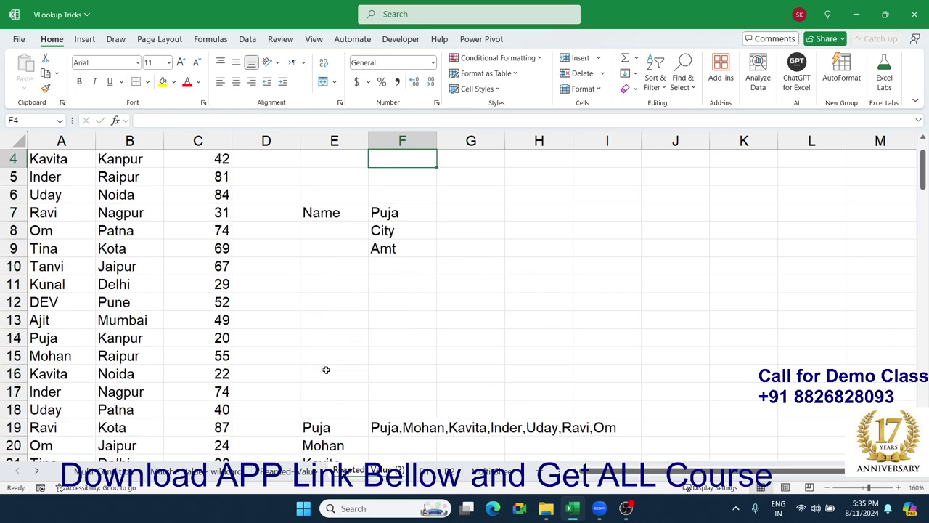
In G8, begin a TEXTJOIN formula with a comma delimiter and TRUE to skip blanks.
{"action": "key", "text": "Down"}
{"action": "key", "text": "Down"}
{"action": "key", "text": "Down"}
{"action": "key", "text": "Down"}
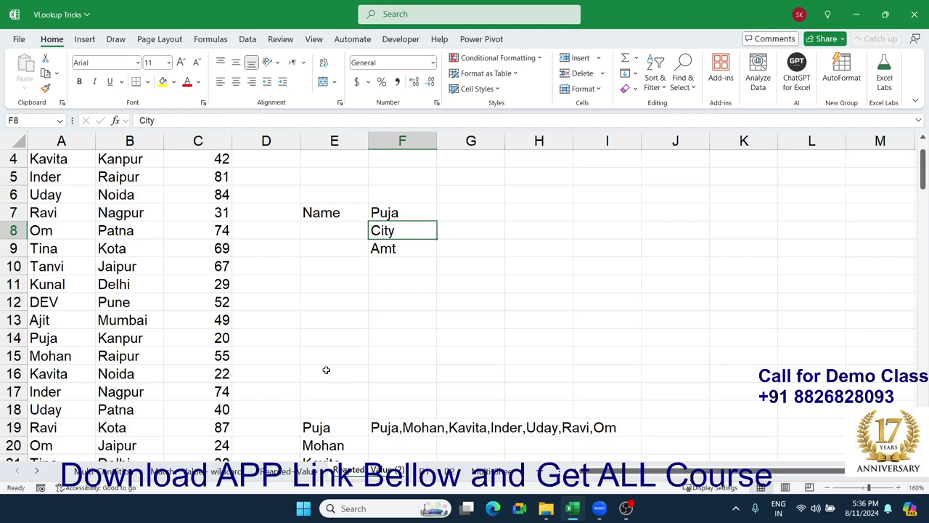
{"action": "key", "text": "Right"}
{"action": "type", "text": "="}
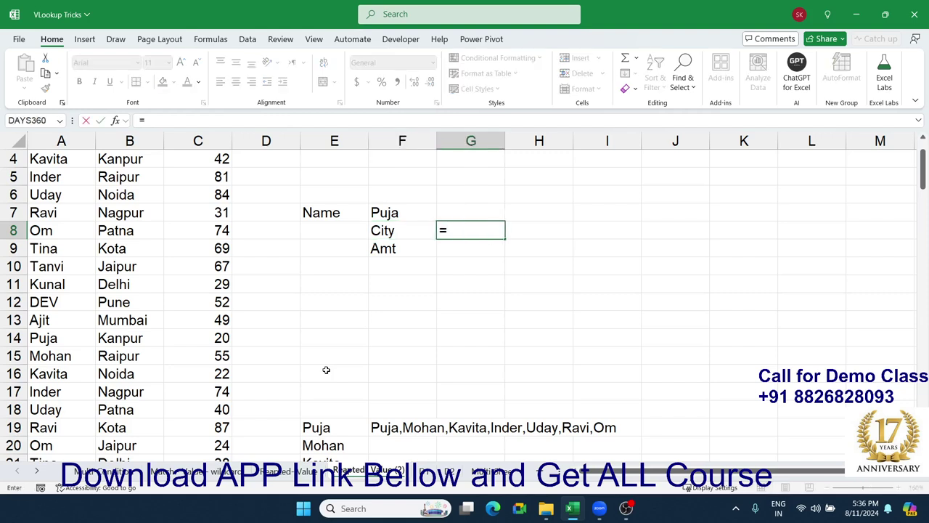
{"action": "type", "text": "te"}
{"action": "key", "text": "Down"}
{"action": "key", "text": "Down"}
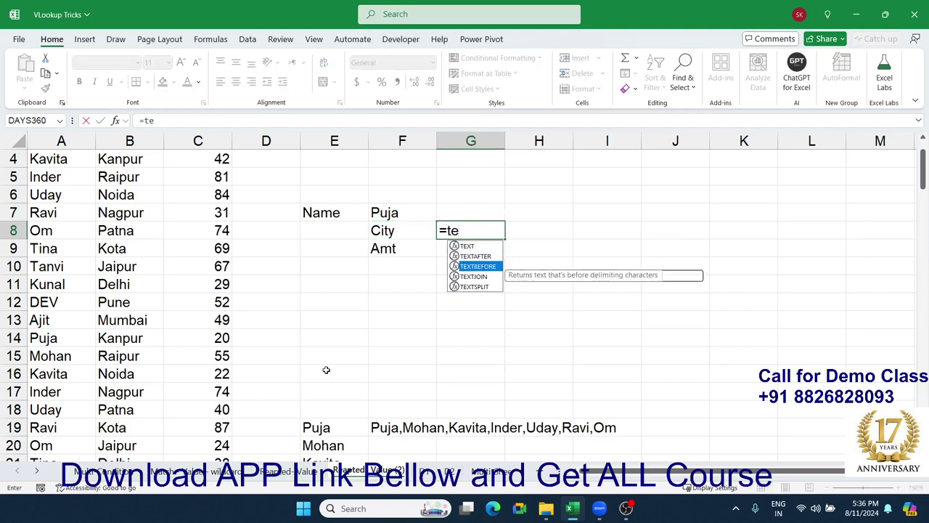
{"action": "key", "text": "Down"}
{"action": "key", "text": "Tab"}
{"action": "type", "text": "\""}
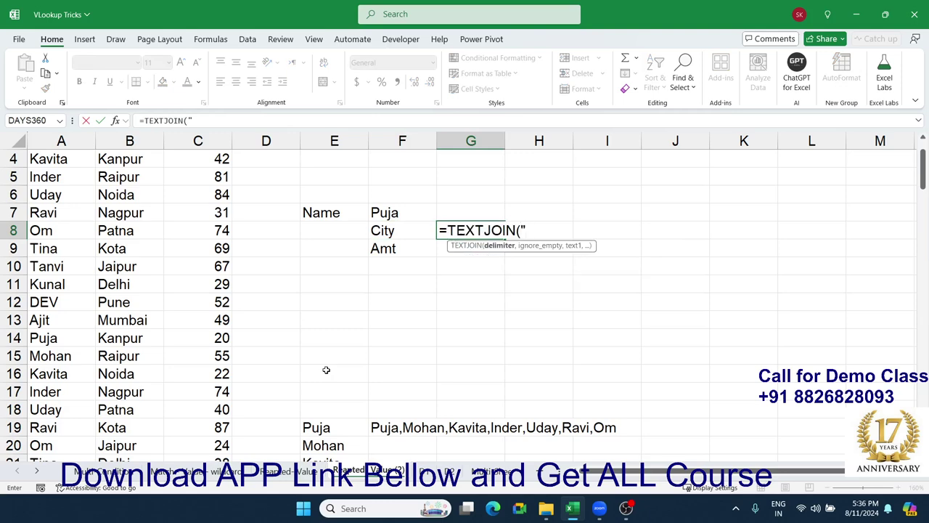
{"action": "type", "text": ",\""}
{"action": "type", "text": ","}
{"action": "key", "text": "Tab"}
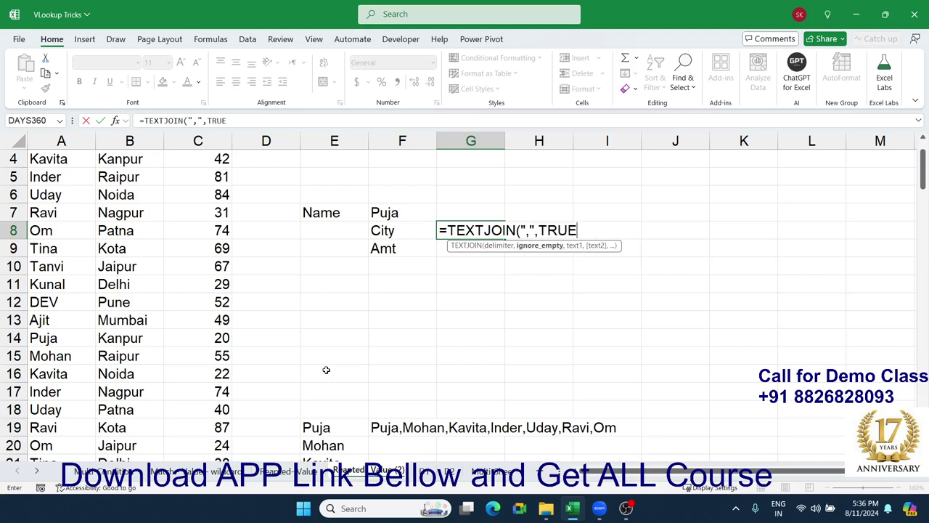
Add an IF test comparing A1:A127 with the chosen name in F7.
{"action": "type", "text": ","}
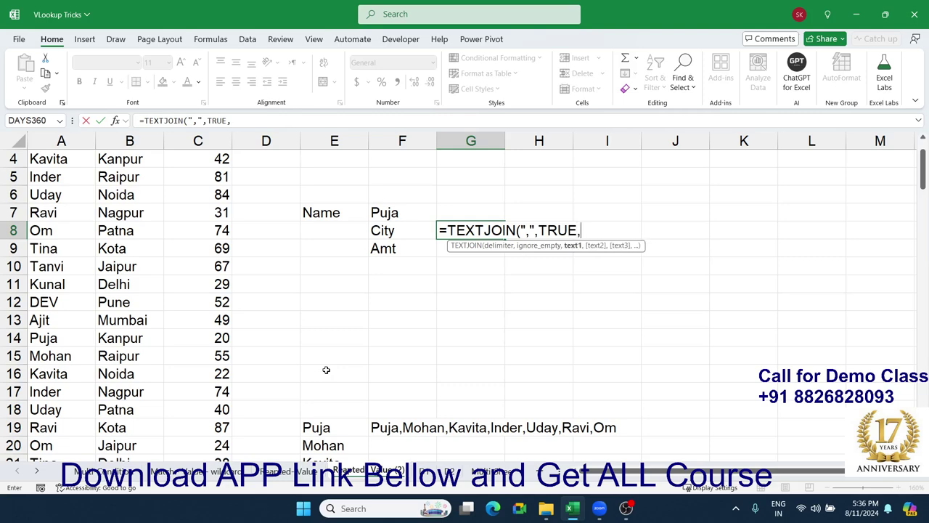
{"action": "type", "text": "IF"}
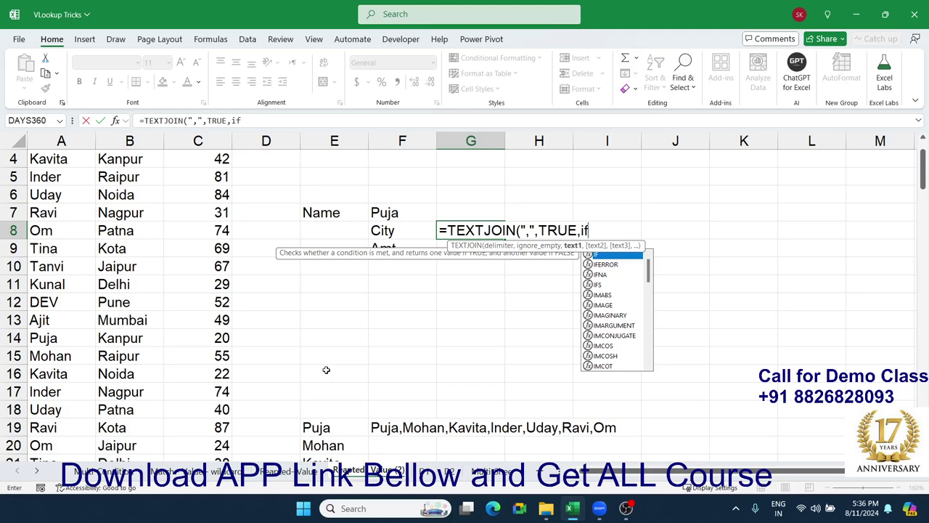
{"action": "type", "text": "("}
{"action": "key", "text": "Left"}
{"action": "key", "text": "Left"}
{"action": "key", "text": "Left"}
{"action": "key", "text": "Left"}
{"action": "key", "text": "Left"}
{"action": "key", "text": "Left"}
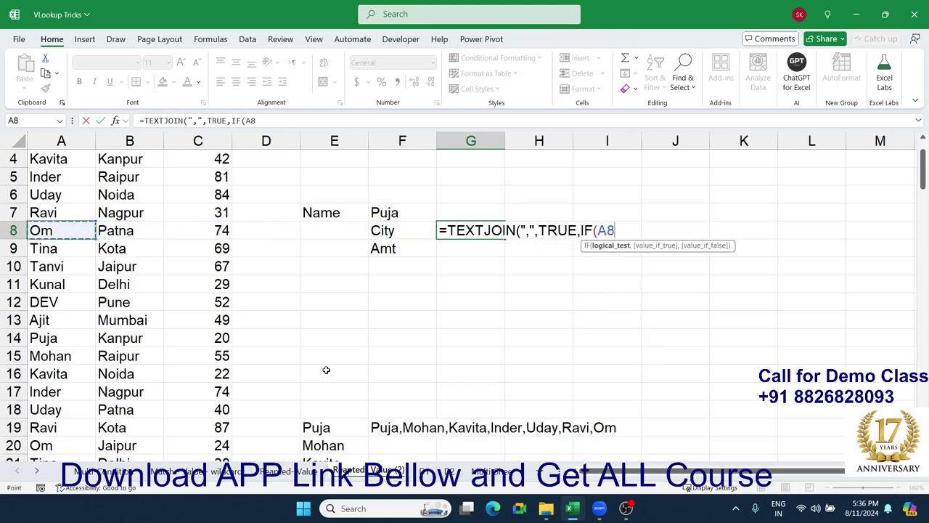
{"action": "key", "text": "ctrl+Up"}
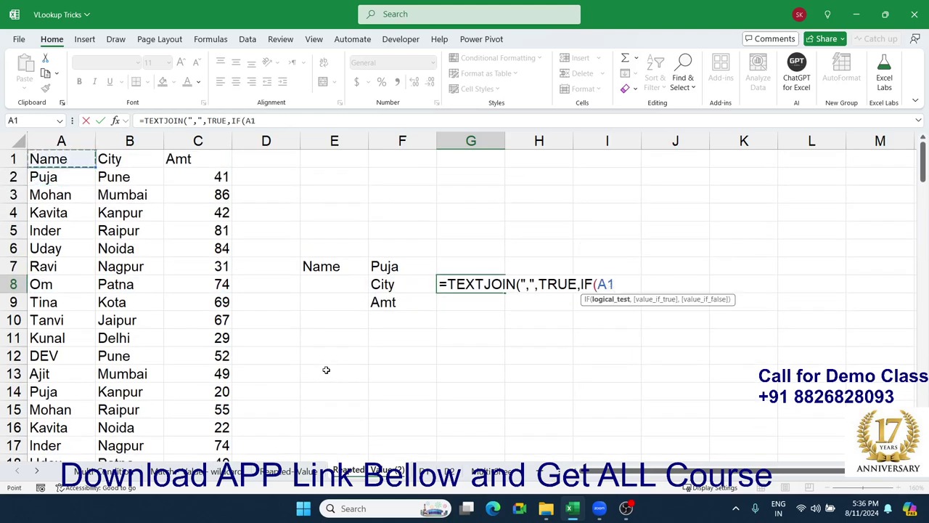
{"action": "key", "text": "ctrl+shift+Down"}
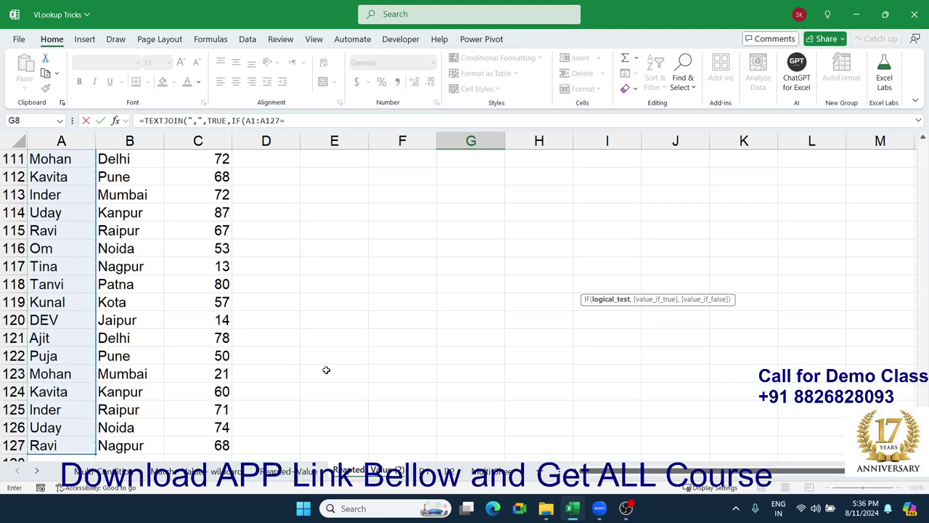
{"action": "type", "text": "="}
{"action": "key", "text": "Up"}
{"action": "key", "text": "Up"}
{"action": "key", "text": "Up"}
{"action": "key", "text": "Up"}
{"action": "key", "text": "Down"}
{"action": "key", "text": "Down"}
{"action": "key", "text": "Left"}
{"action": "key", "text": "Left"}
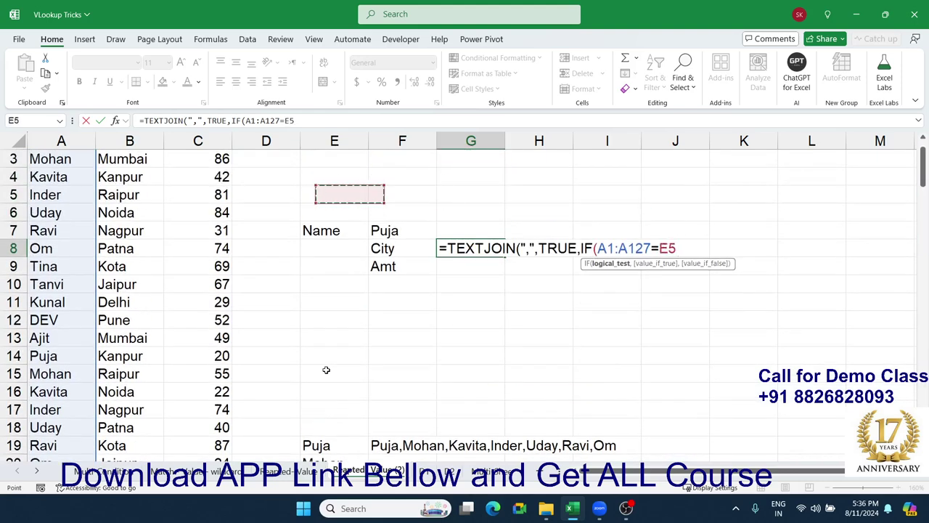
{"action": "key", "text": "Down"}
Return cities from B1:B127 for matches, else "", and accept the corrected formula.
{"action": "key", "text": "Down"}
{"action": "key", "text": "Right"}
{"action": "type", "text": ","}
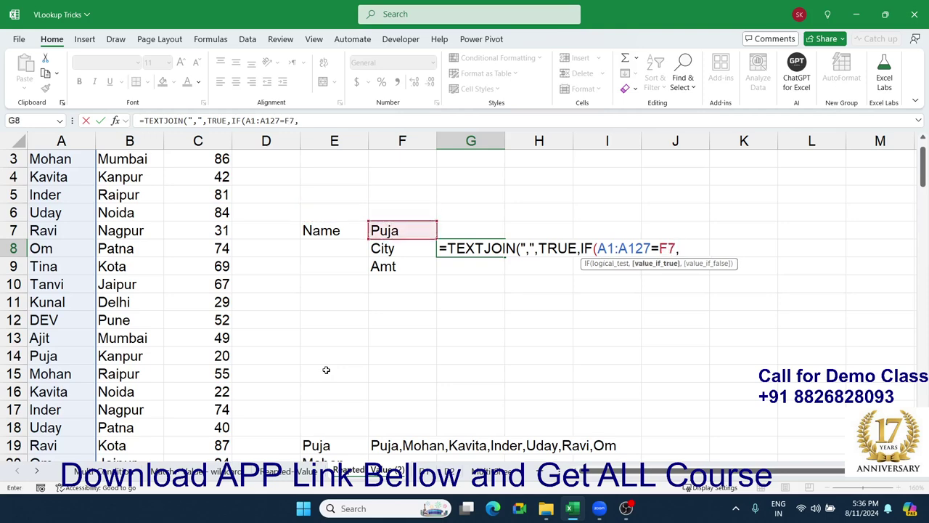
{"action": "key", "text": "Down"}
{"action": "key", "text": "Left"}
{"action": "key", "text": "Left"}
{"action": "key", "text": "Left"}
{"action": "key", "text": "Left"}
{"action": "key", "text": "ctrl+Up"}
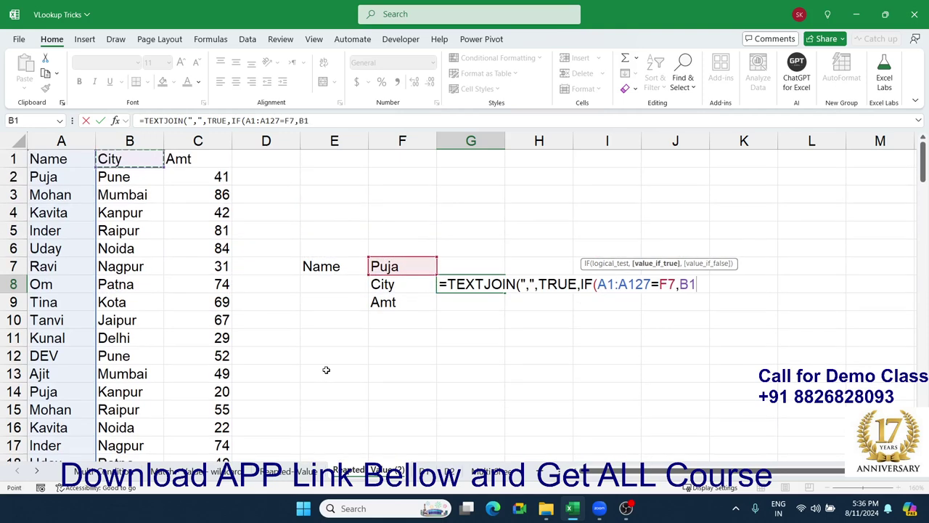
{"action": "key", "text": "ctrl+shift+Down"}
{"action": "type", "text": ","}
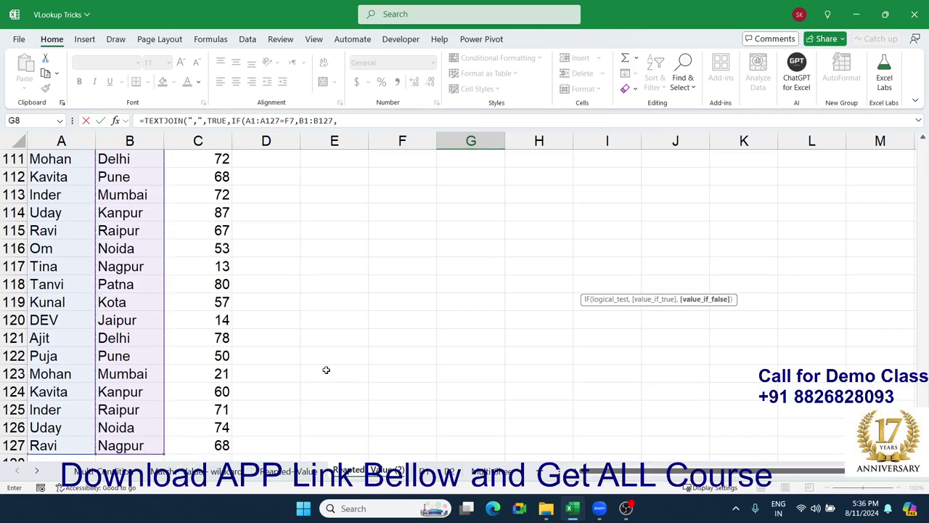
{"action": "scroll", "coordinate": [326, 370], "scroll_direction": "up", "scroll_amount": 15}
{"action": "scroll", "coordinate": [326, 371], "scroll_direction": "up", "scroll_amount": 19}
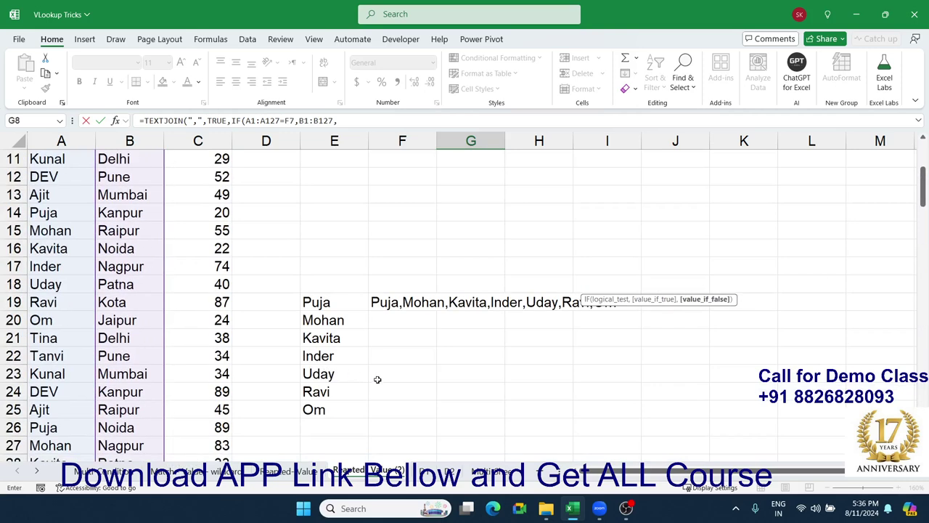
{"action": "scroll", "coordinate": [507, 334], "scroll_direction": "up", "scroll_amount": 3}
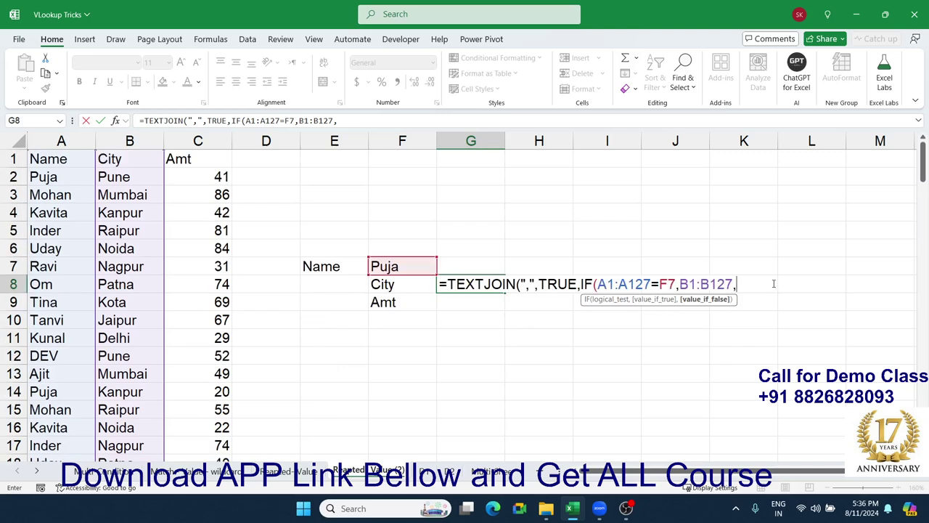
{"action": "type", "text": "\""}
{"action": "type", "text": ")"}
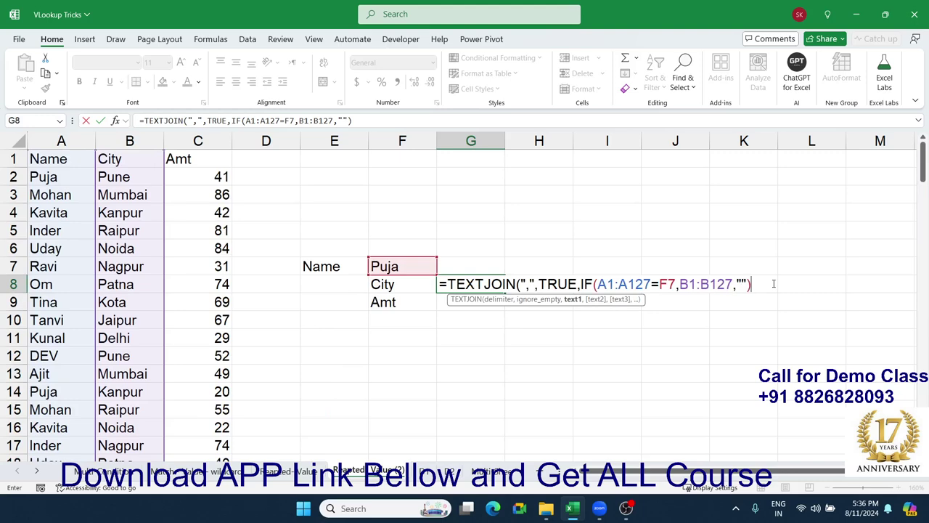
{"action": "key", "text": "Return"}
{"action": "key", "text": "Return"}
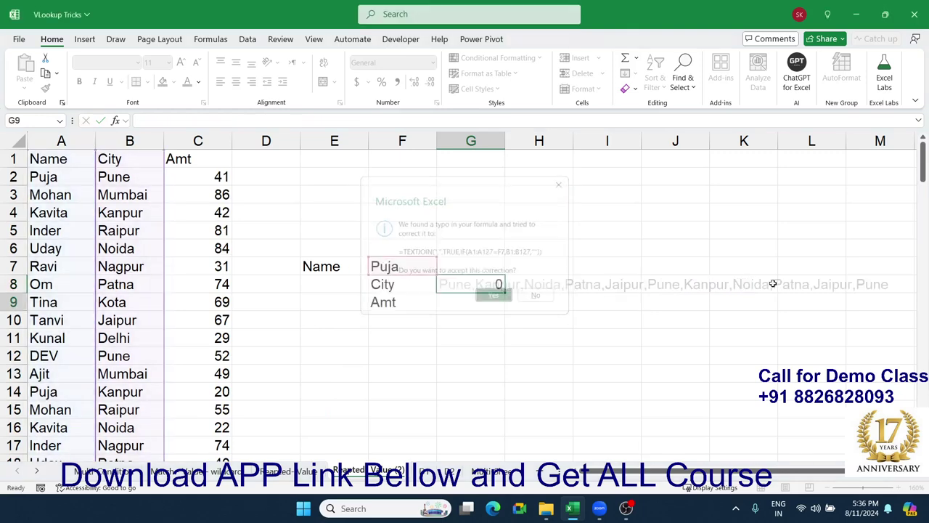
{"action": "key", "text": "Up"}
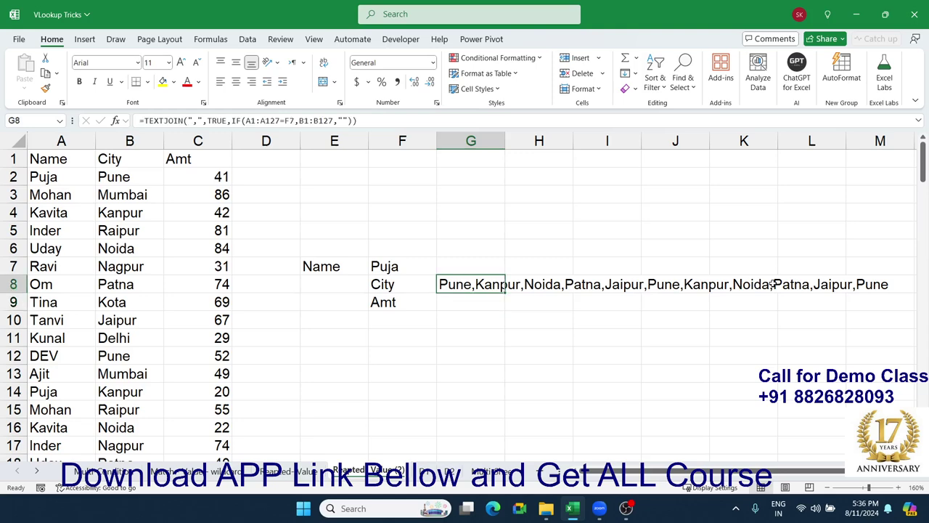
{"action": "left_click", "coordinate": [220, 43]}
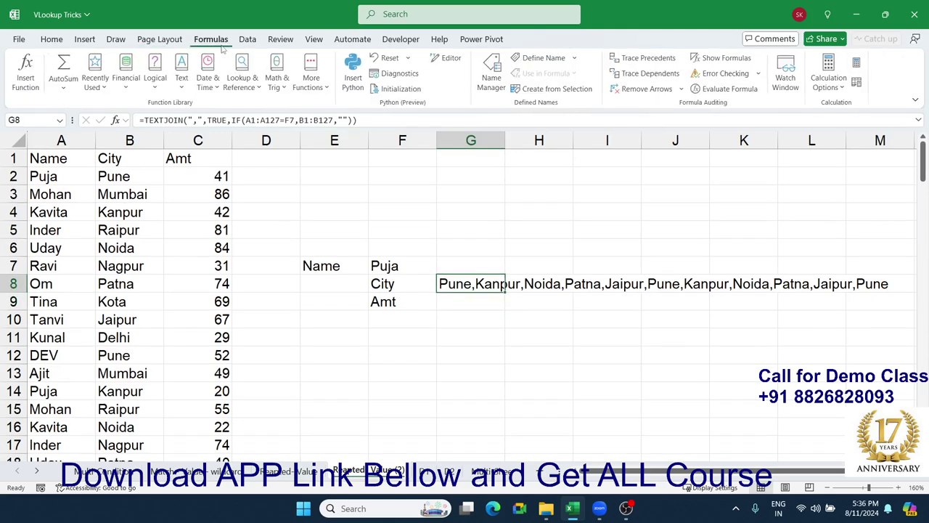
{"action": "left_click", "coordinate": [747, 90]}
{"action": "left_click_drag", "start_coordinate": [313, 137], "coordinate": [417, 199]}
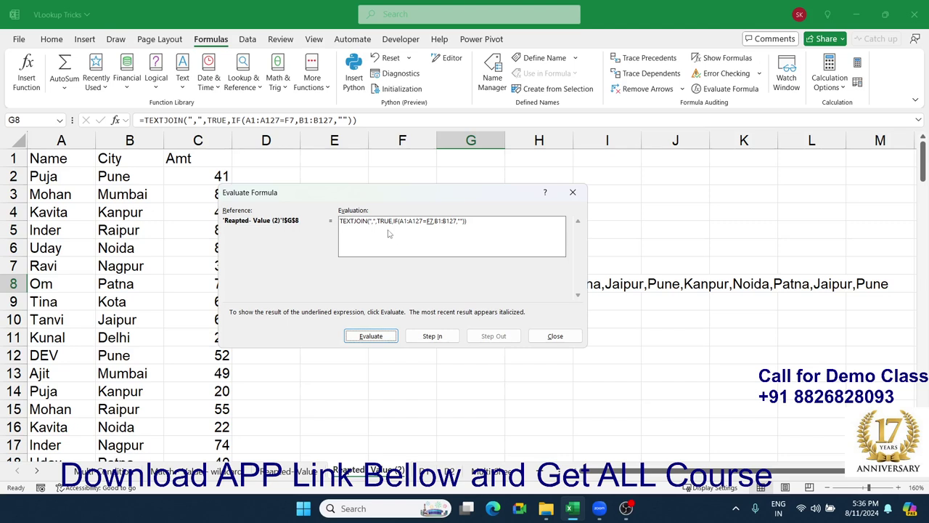
{"action": "left_click", "coordinate": [384, 226]}
{"action": "left_click", "coordinate": [392, 333]}
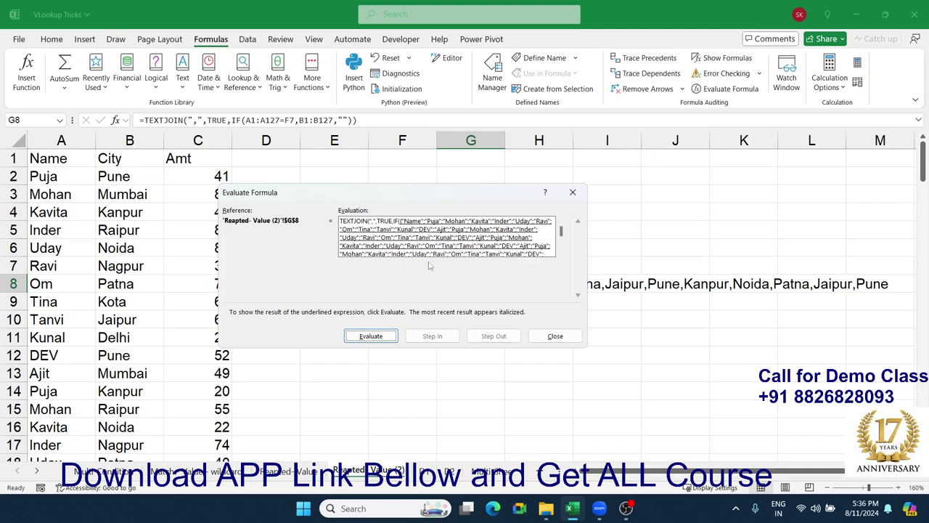
{"action": "left_click", "coordinate": [378, 337]}
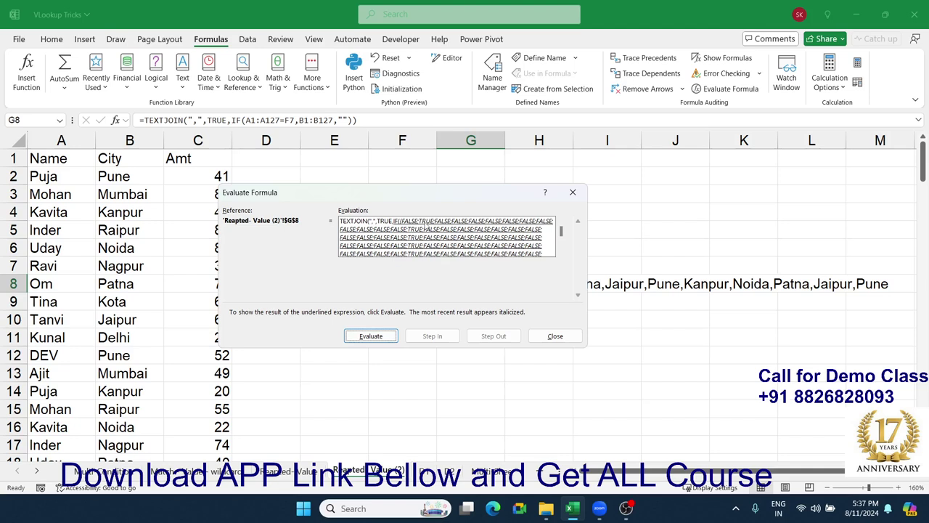
{"action": "left_click", "coordinate": [386, 338]}
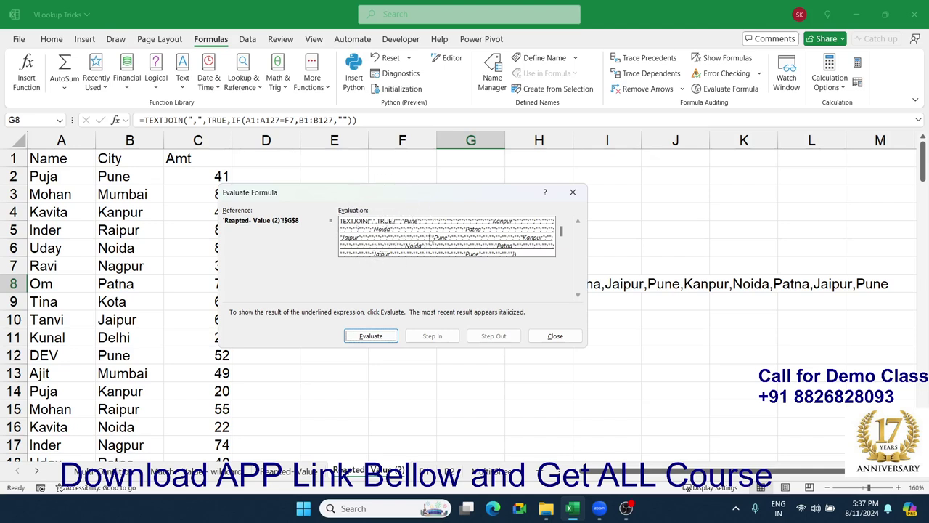
{"action": "left_click", "coordinate": [382, 337]}
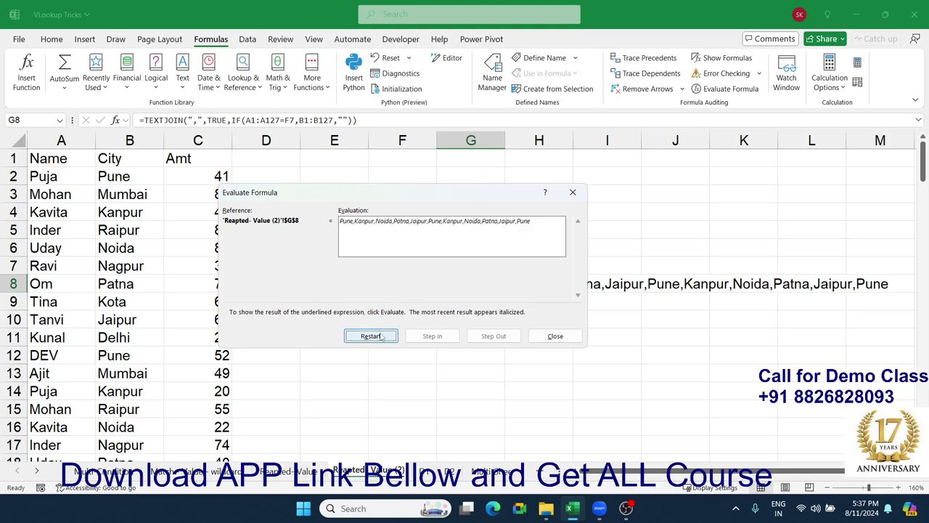
{"action": "left_click", "coordinate": [556, 336]}
{"action": "left_click", "coordinate": [474, 299]}
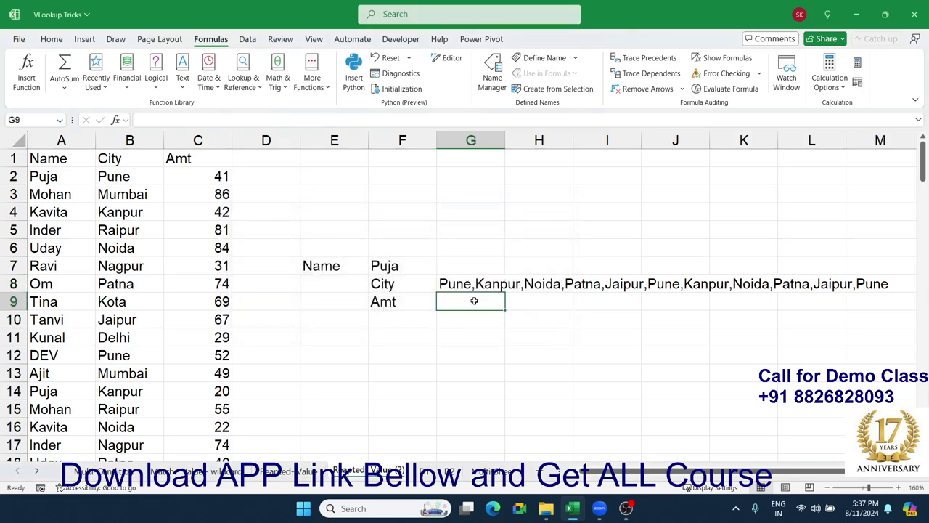
In G9, start a TEXTJOIN formula with comma delimiter, TRUE, and an IF function.
{"action": "type", "text": "="}
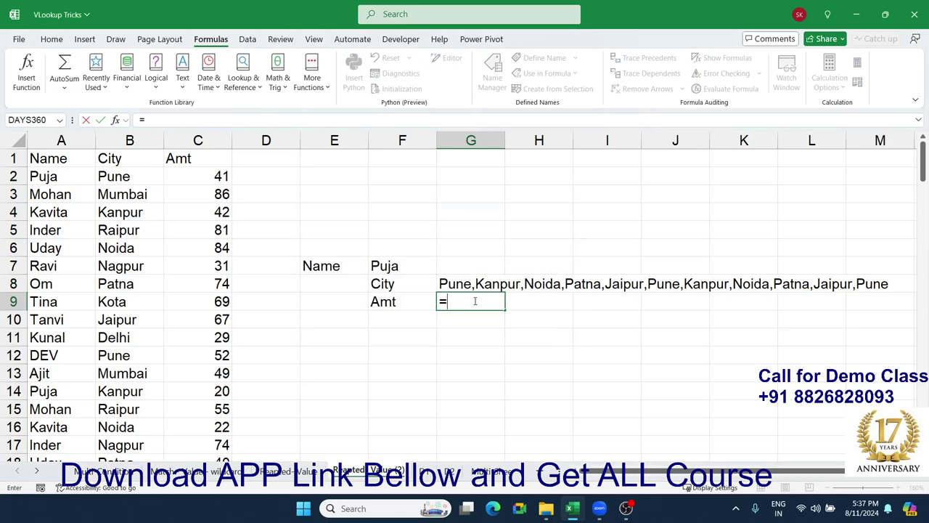
{"action": "type", "text": "te"}
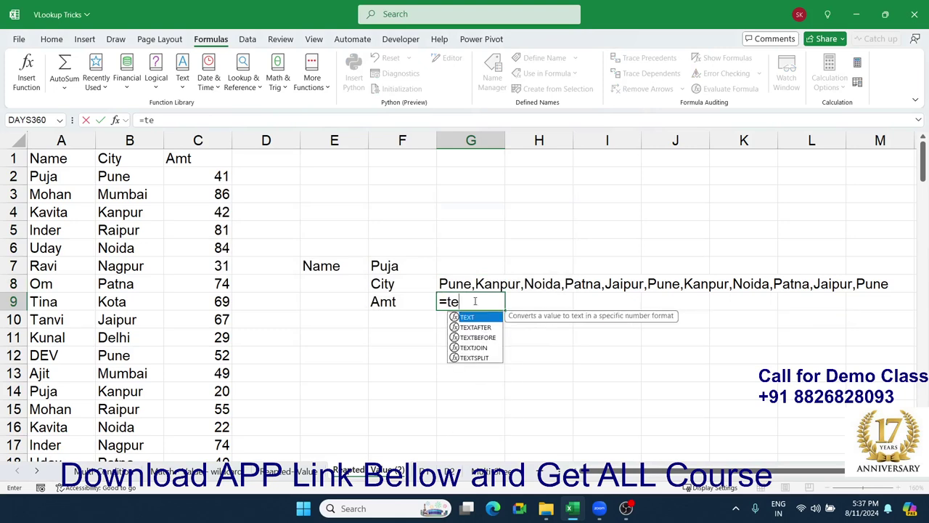
{"action": "key", "text": "Down"}
{"action": "key", "text": "Down"}
{"action": "key", "text": "Down"}
{"action": "key", "text": "Tab"}
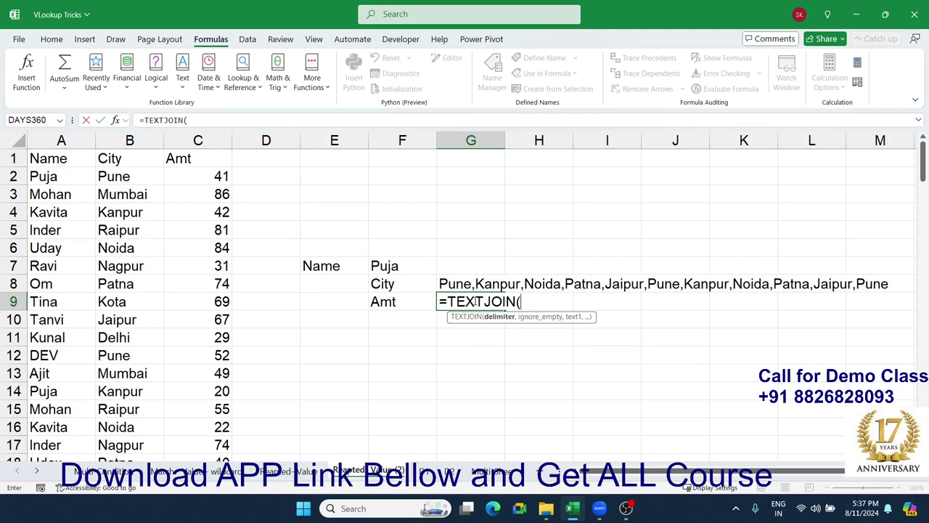
{"action": "type", "text": ",\""}
{"action": "type", "text": ","}
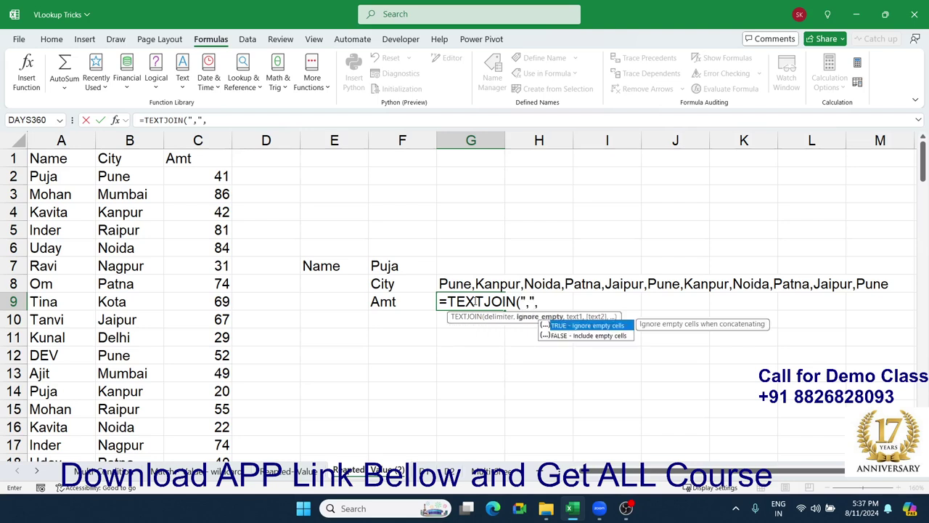
{"action": "key", "text": "Tab"}
{"action": "type", "text": ","}
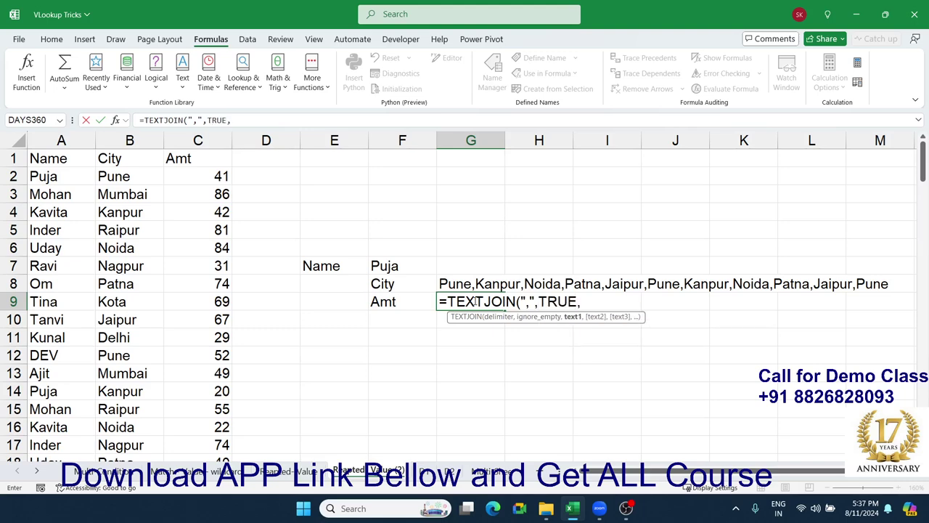
{"action": "type", "text": "if"}
{"action": "key", "text": "Tab"}
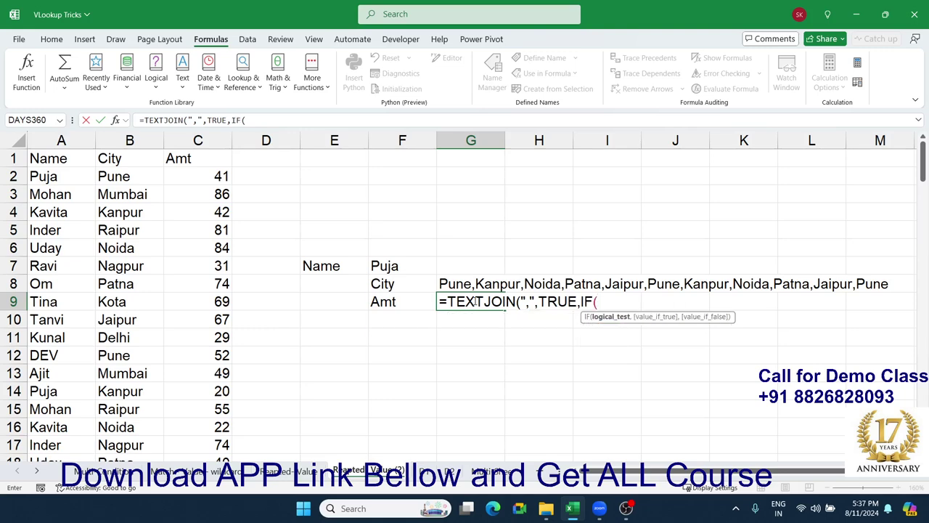
Complete the IF test A1:A127=F7 returning amounts from C1:C127, else "", and commit.
{"action": "key", "text": "Left"}
{"action": "key", "text": "Left"}
{"action": "key", "text": "Left"}
{"action": "key", "text": "Left"}
{"action": "key", "text": "Left"}
{"action": "key", "text": "Left"}
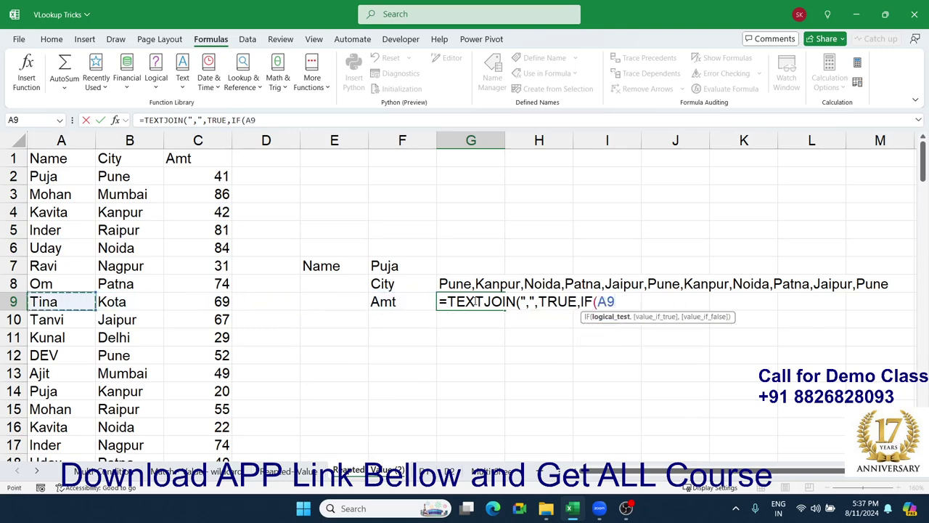
{"action": "key", "text": "ctrl+Up"}
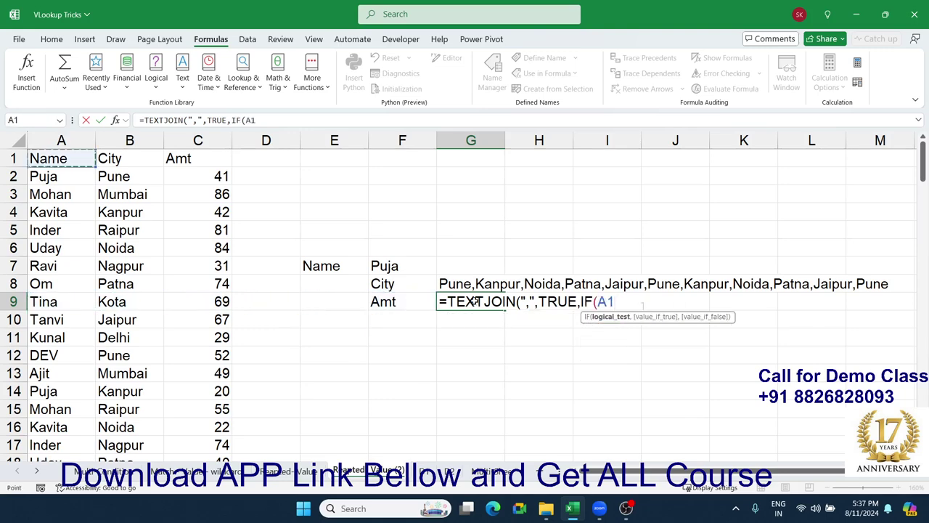
{"action": "key", "text": "ctrl+shift+Down"}
{"action": "type", "text": "="}
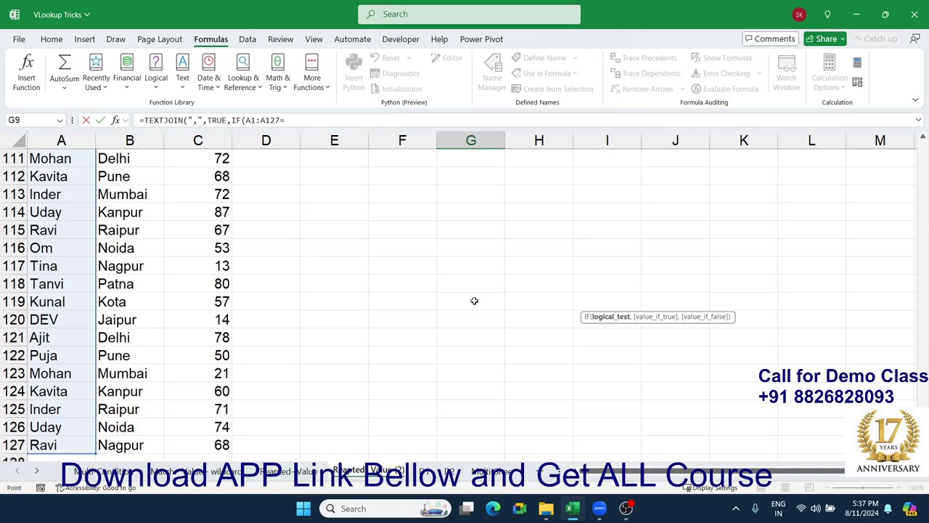
{"action": "key", "text": "Up"}
{"action": "key", "text": "Up"}
{"action": "key", "text": "Left"}
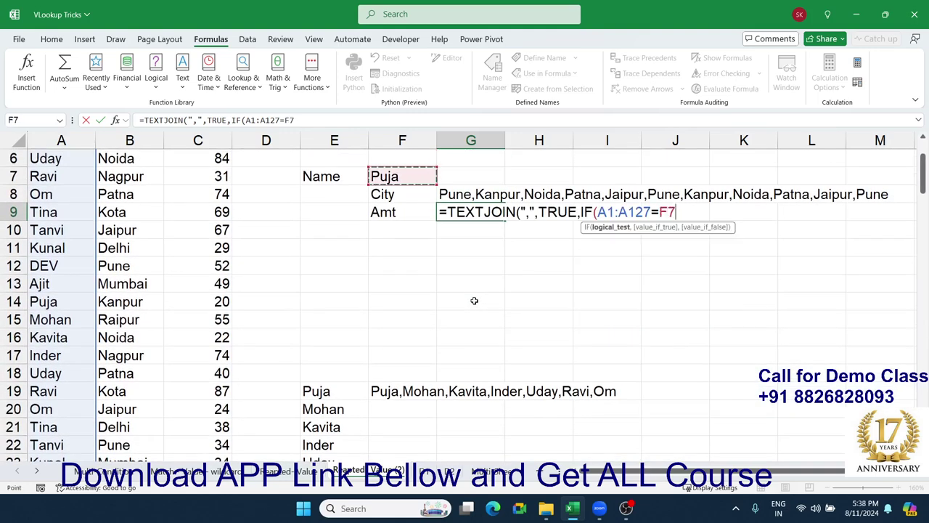
{"action": "type", "text": ","}
{"action": "key", "text": "Left"}
{"action": "key", "text": "Left"}
{"action": "key", "text": "Left"}
{"action": "key", "text": "Left"}
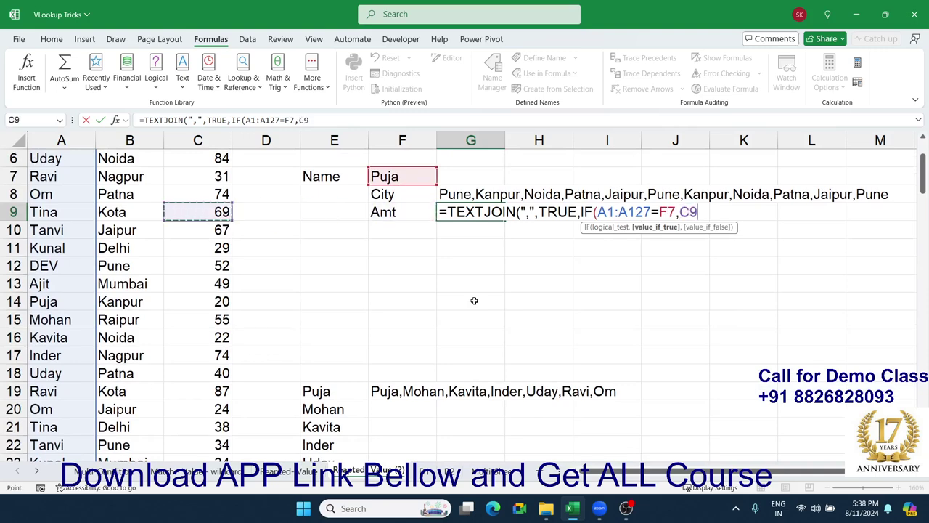
{"action": "key", "text": "ctrl+Up"}
{"action": "key", "text": "ctrl+shift+Down"}
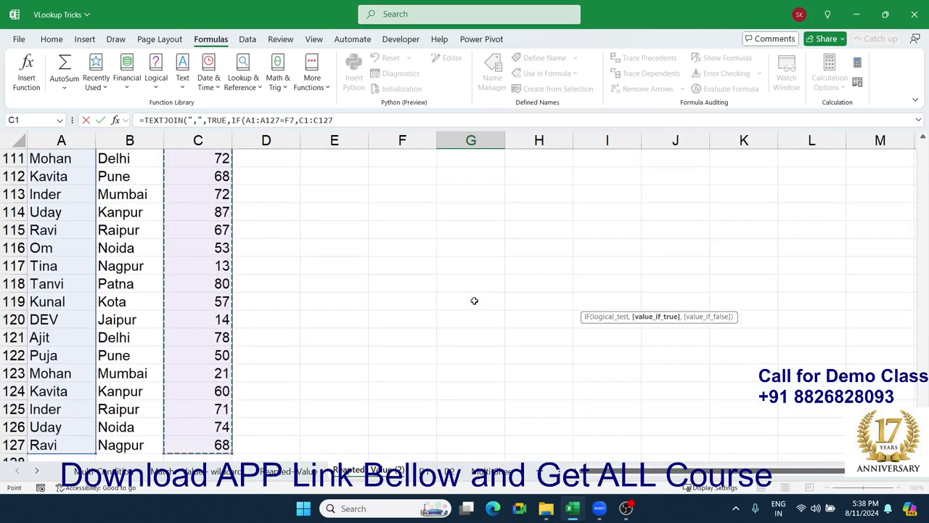
{"action": "type", "text": ",\"\""}
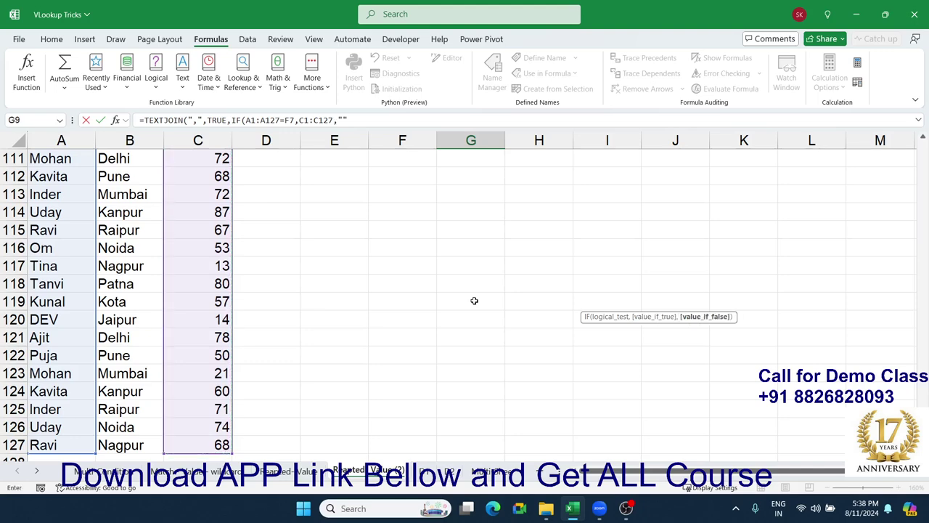
{"action": "type", "text": "))"}
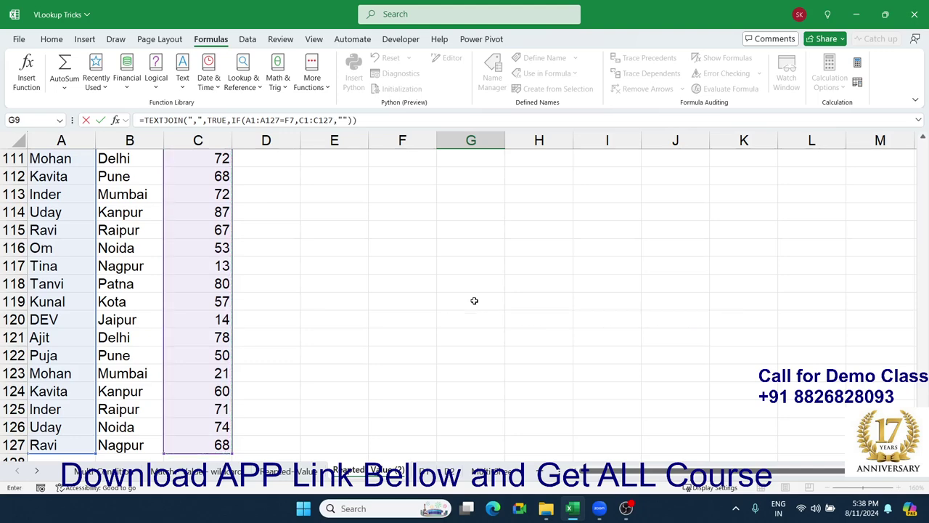
{"action": "key", "text": "Return"}
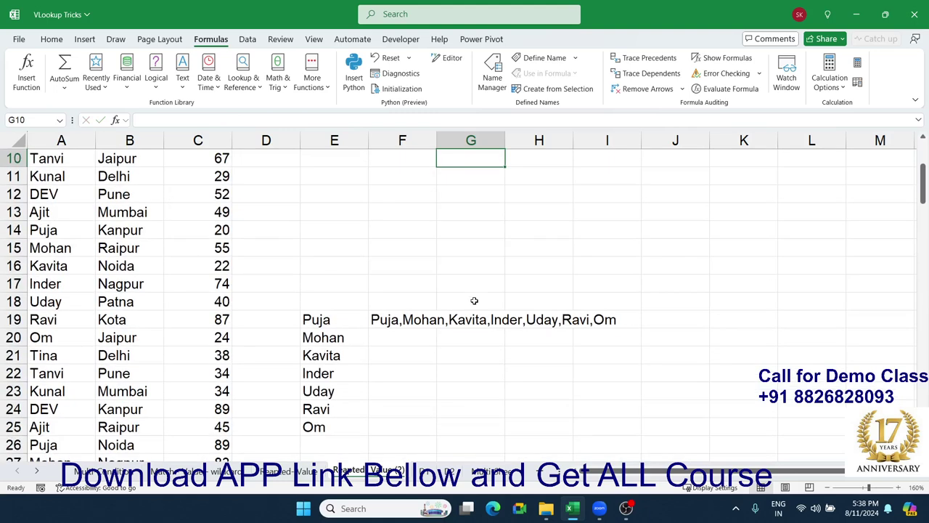
Test the lookup by entering Om, then Mohan, as the name in F7.
{"action": "key", "text": "Up"}
{"action": "key", "text": "Up"}
{"action": "key", "text": "Up"}
{"action": "key", "text": "Up"}
{"action": "key", "text": "Up"}
{"action": "key", "text": "Up"}
{"action": "key", "text": "Down"}
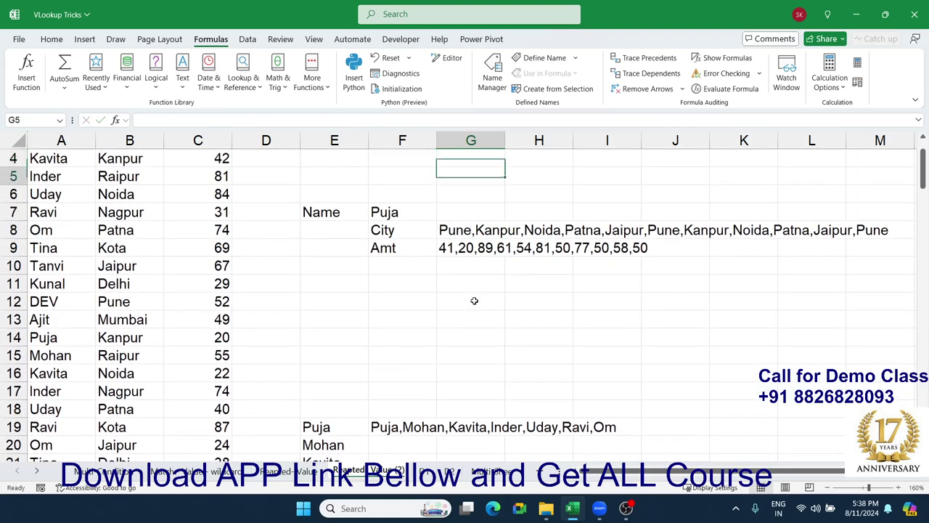
{"action": "key", "text": "Down"}
{"action": "key", "text": "Down"}
{"action": "key", "text": "Left"}
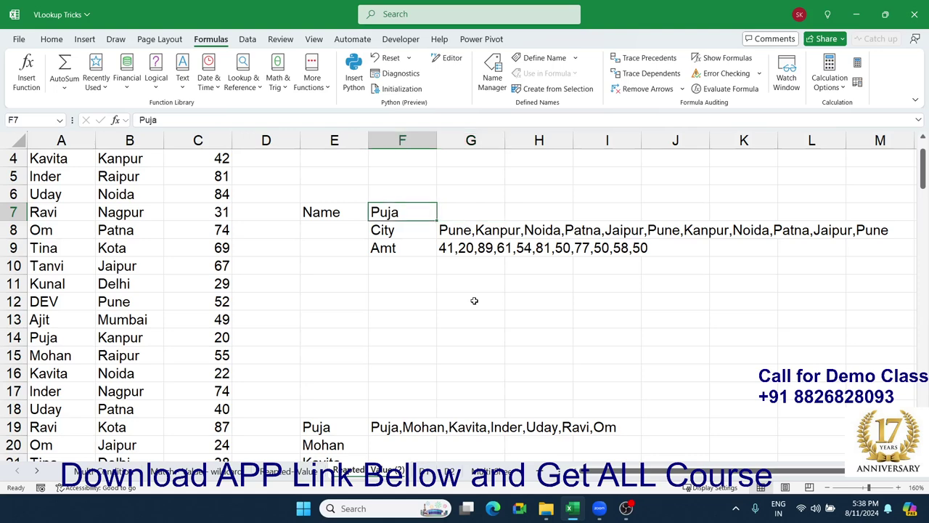
{"action": "type", "text": "Om"}
{"action": "key", "text": "Return"}
{"action": "key", "text": "Up"}
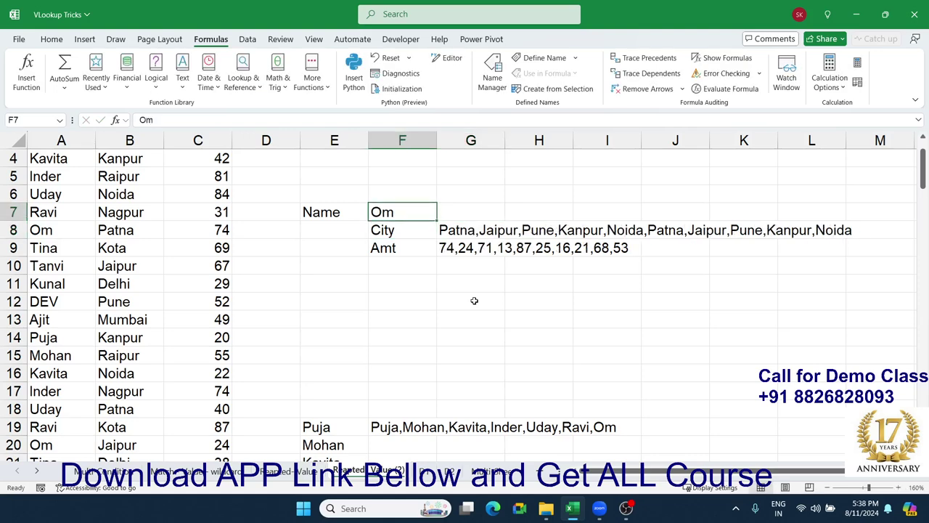
{"action": "type", "text": "Mohan"}
{"action": "key", "text": "Return"}
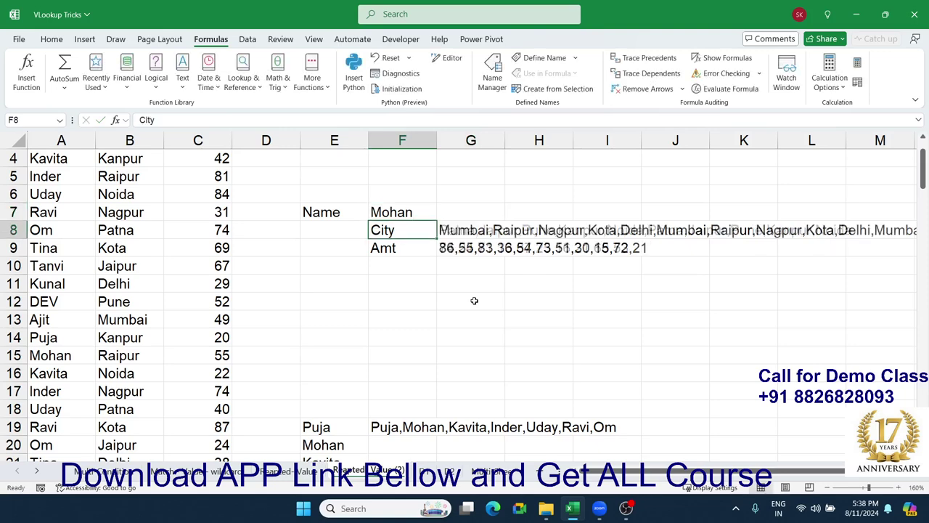
{"action": "key", "text": "Up"}
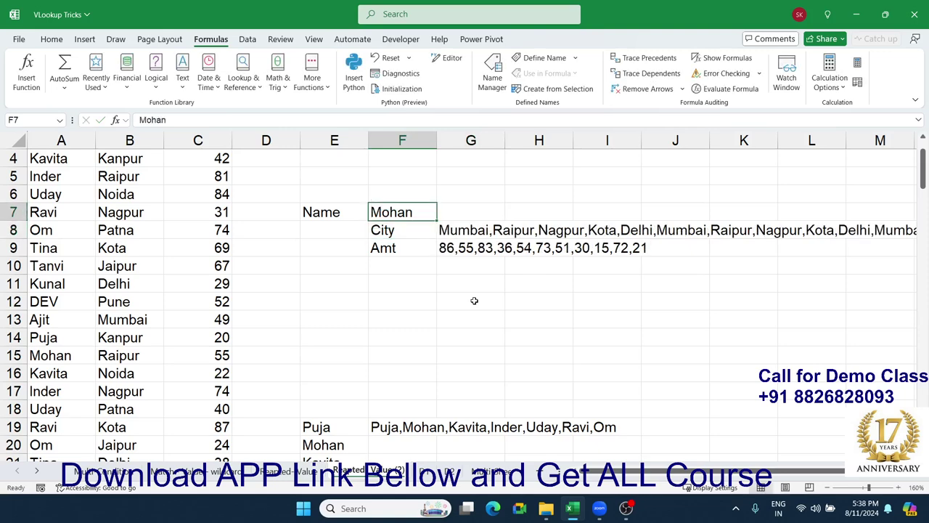
{"action": "key", "text": "Down"}
{"action": "key", "text": "Down"}
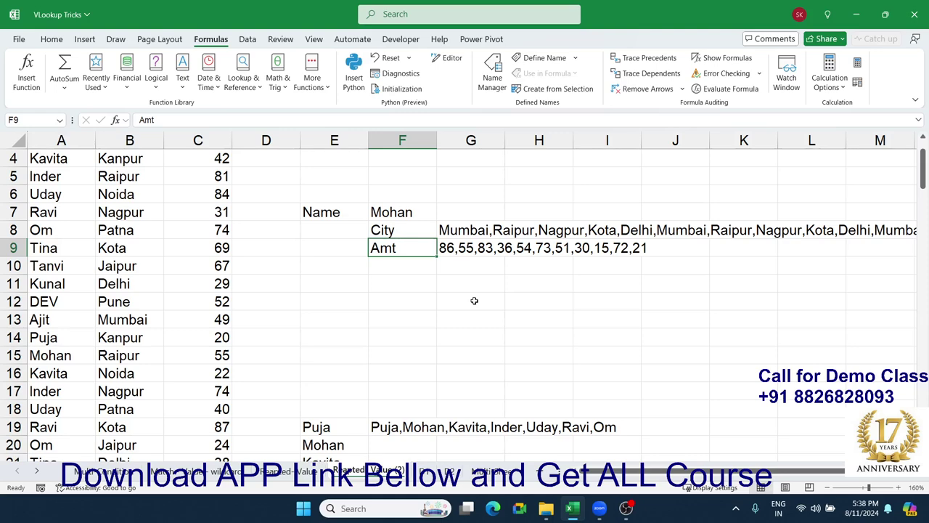
{"action": "key", "text": "Up"}
{"action": "key", "text": "Up"}
{"action": "key", "text": "Up"}
{"action": "key", "text": "Up"}
{"action": "key", "text": "Right"}
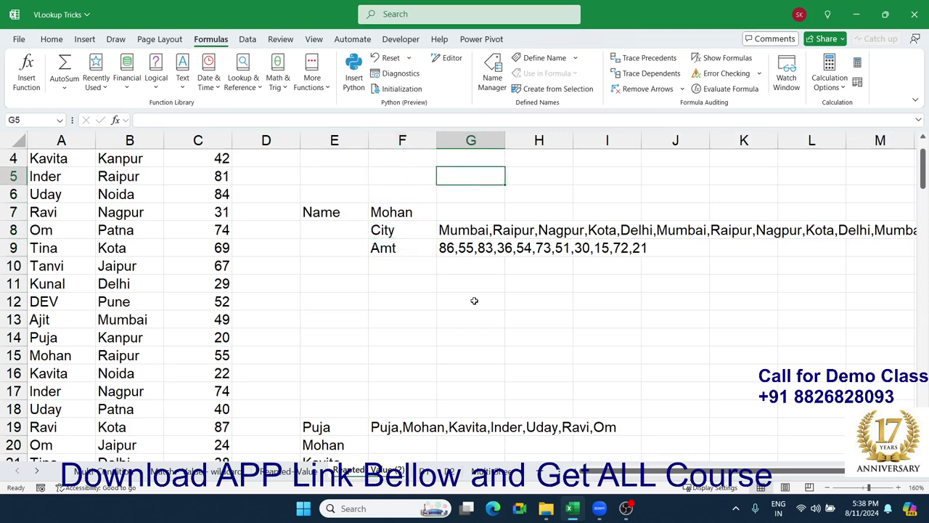
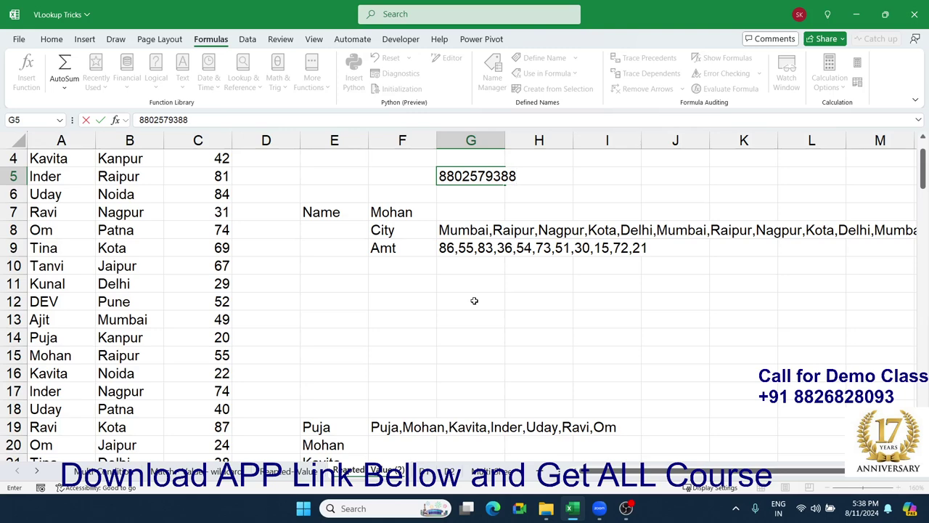
{"action": "key", "text": "Escape"}
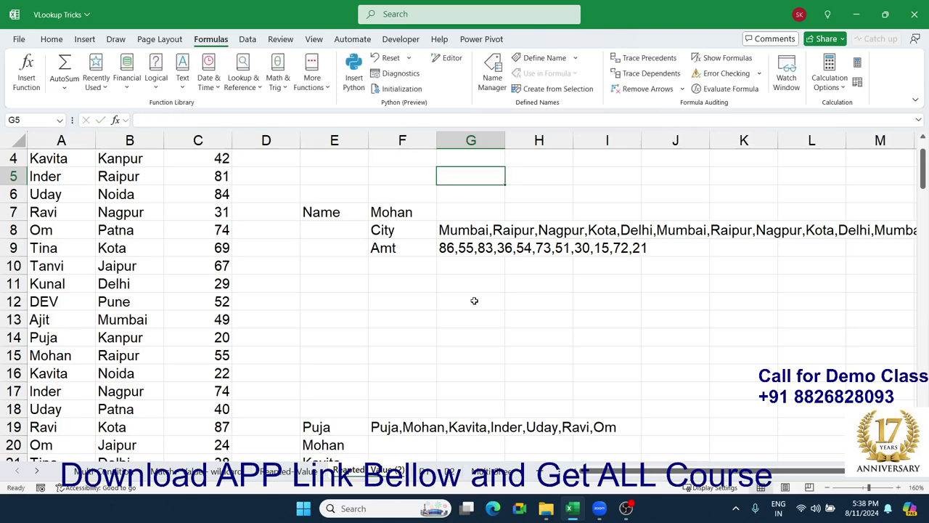
{"action": "key", "text": "alt"}
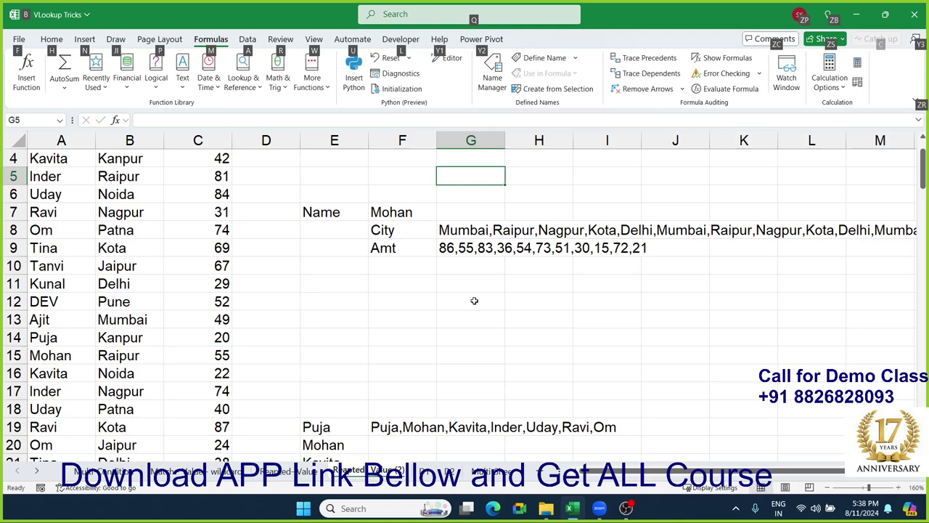